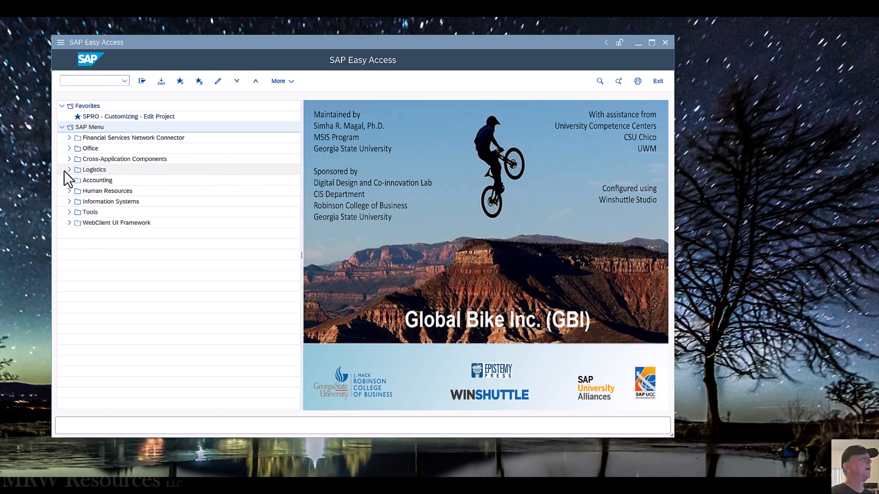
- Open the MMH1 Trading Goods creation transaction under Logistics, Materials Management, Material Master, Material, Create (Special)
{"action": "left_click", "coordinate": [69, 169]}
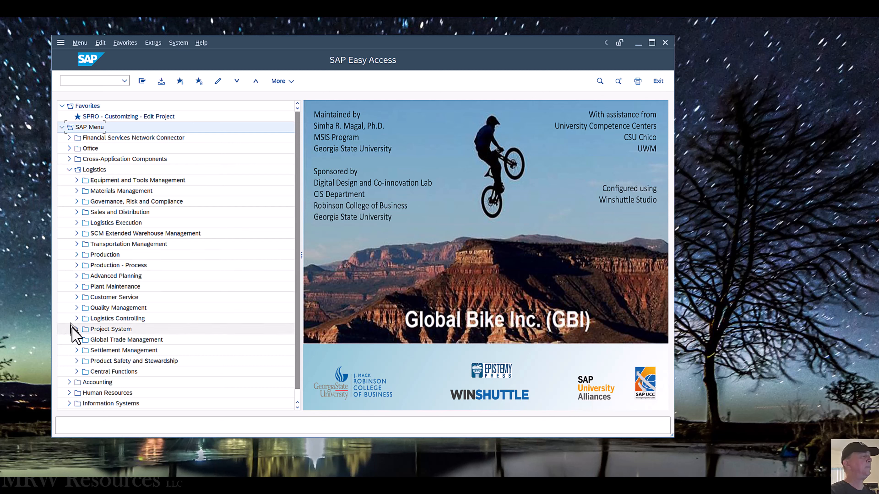
{"action": "left_click", "coordinate": [77, 191]}
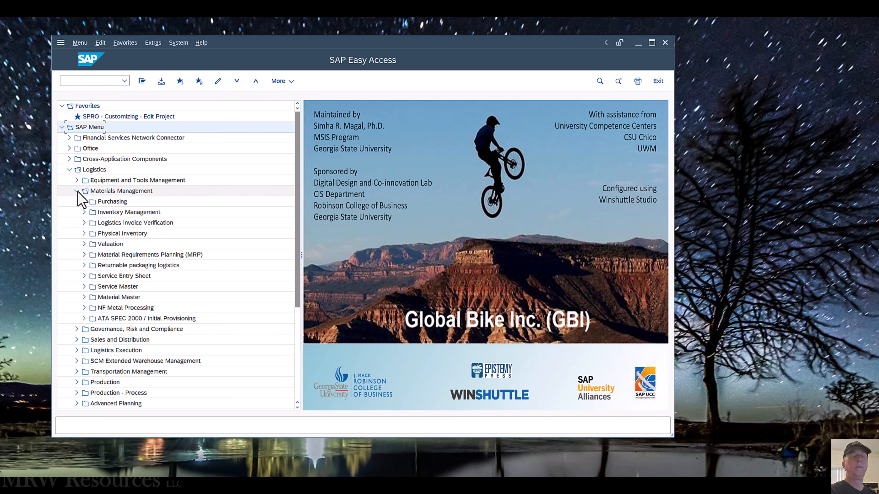
{"action": "left_click", "coordinate": [84, 297]}
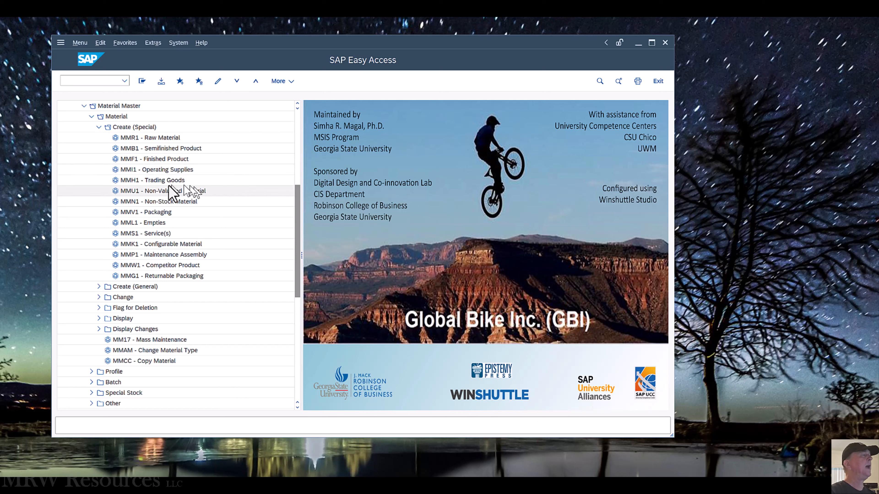
{"action": "left_click", "coordinate": [160, 182]}
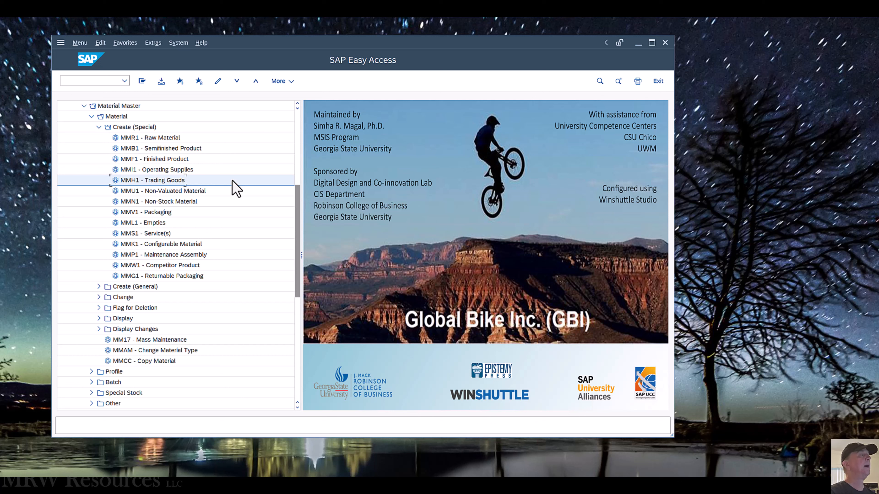
{"action": "double_click", "coordinate": [127, 182]}
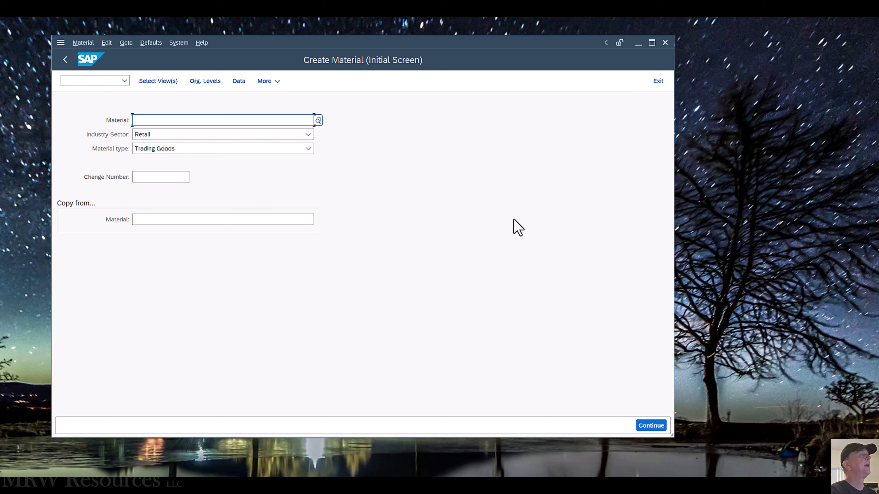
- Enter Gloves27, without a space, as the name of the new material
{"action": "type", "text": "G"}
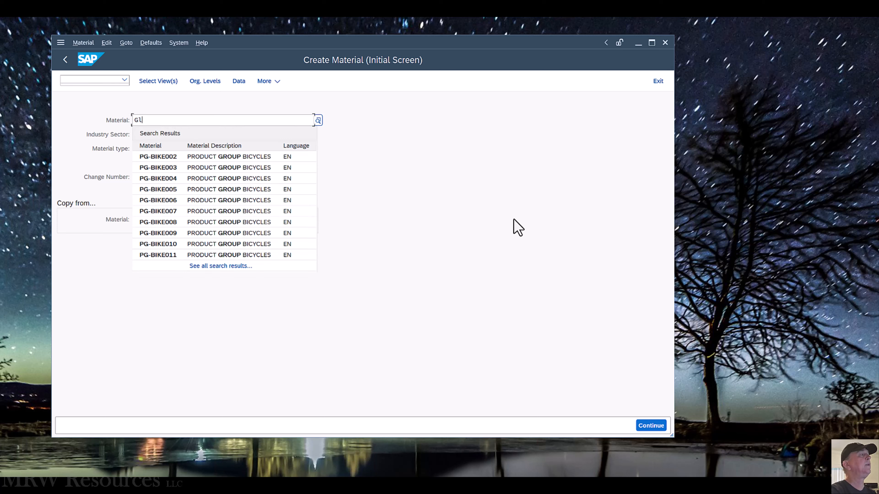
{"action": "type", "text": "lo"}
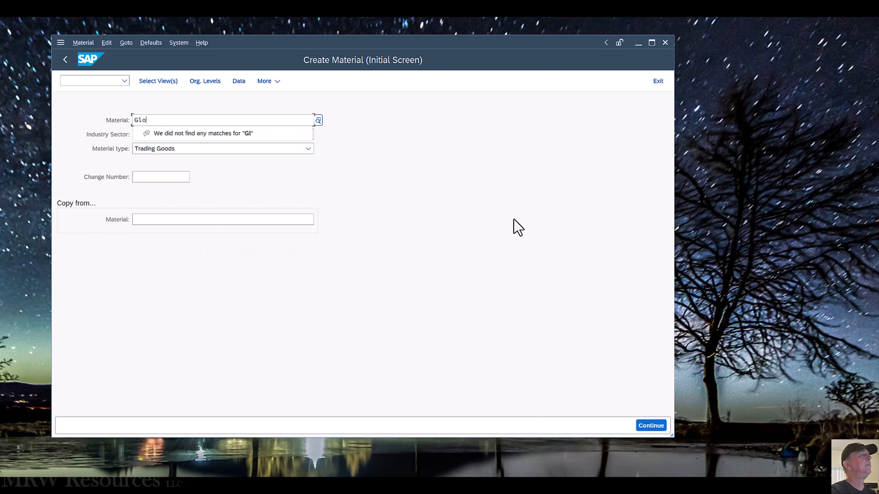
{"action": "type", "text": "ves 27"}
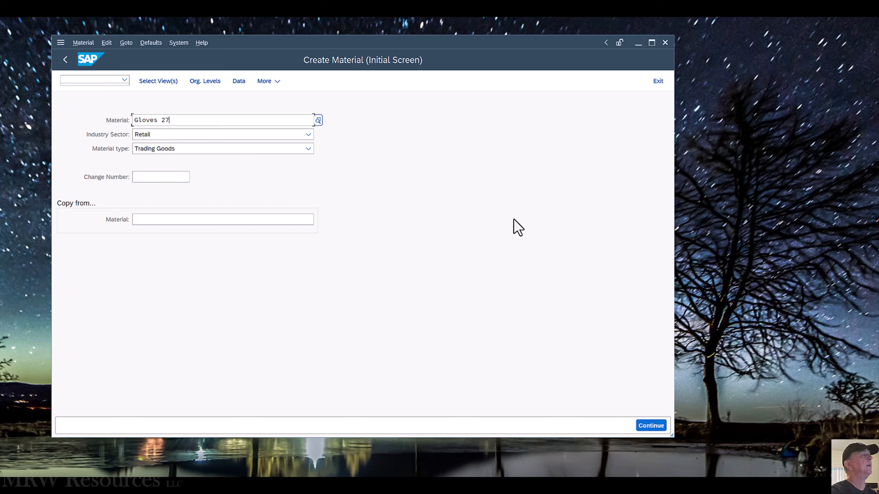
{"action": "key", "text": "Tab"}
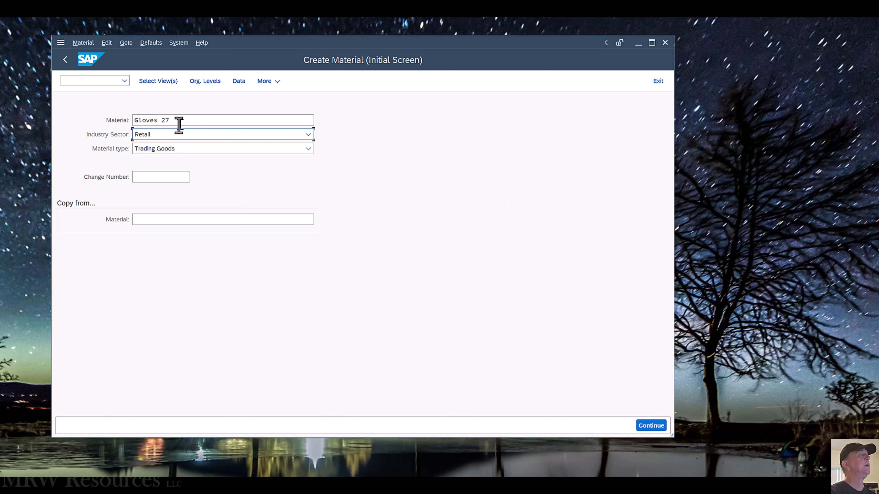
{"action": "left_click", "coordinate": [156, 122]}
{"action": "key", "text": "Delete"}
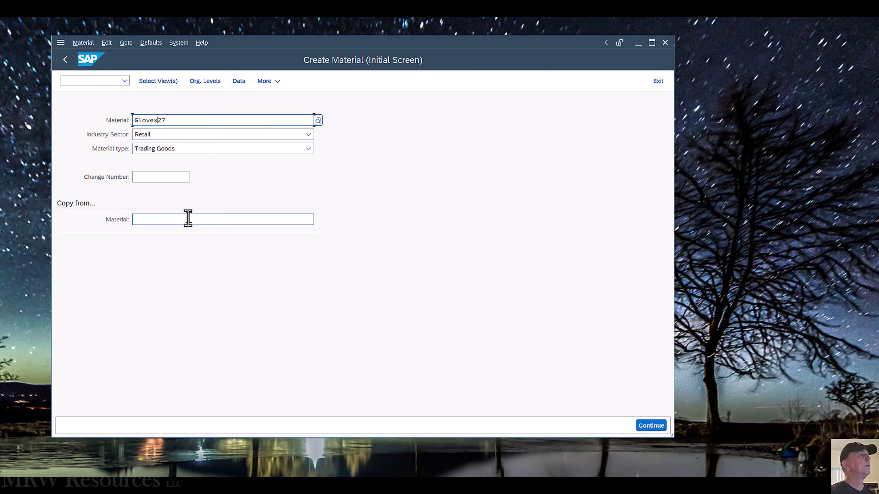
{"action": "key", "text": "Tab"}
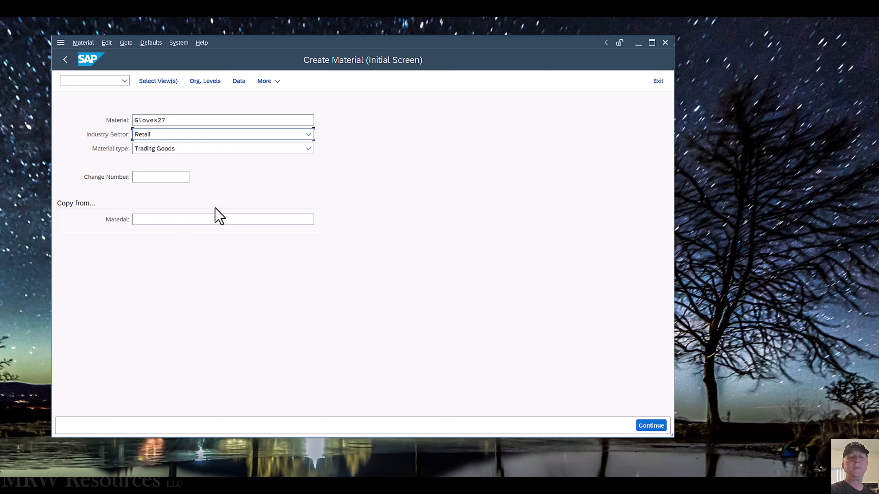
- Set the industry sector to Retail and the material type to Trading Goods
{"action": "left_click", "coordinate": [309, 135]}
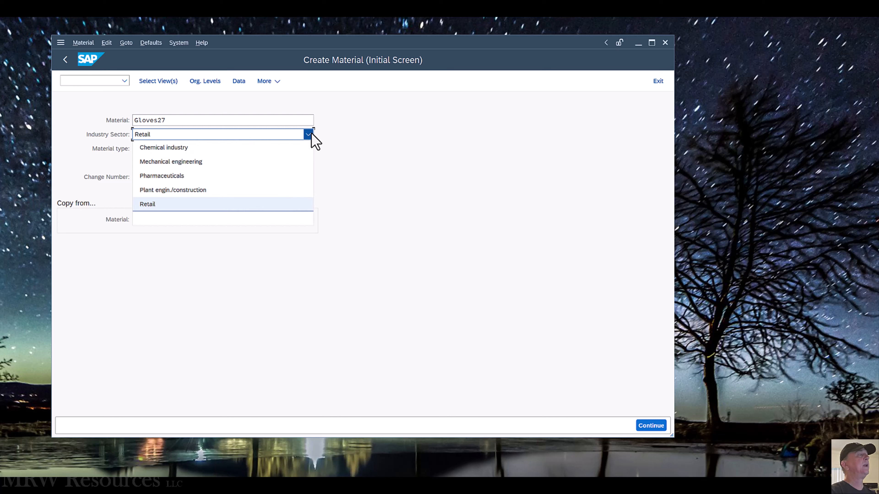
{"action": "left_click", "coordinate": [165, 207]}
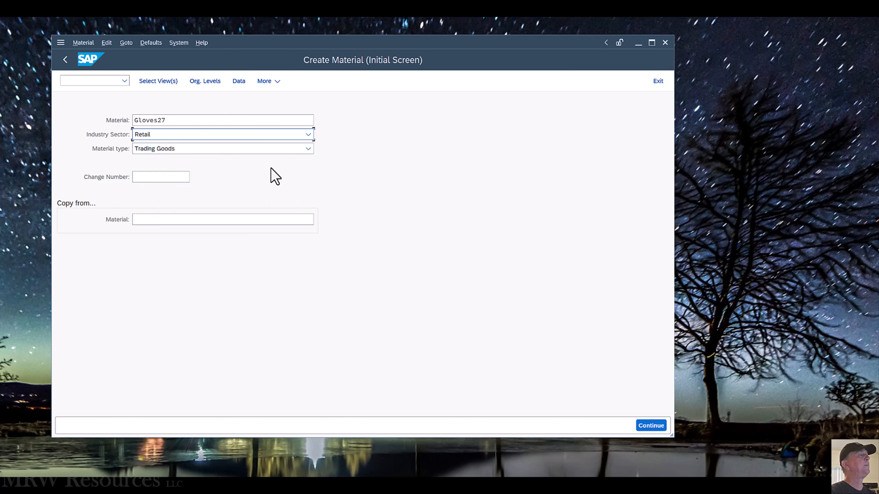
{"action": "left_click", "coordinate": [308, 149]}
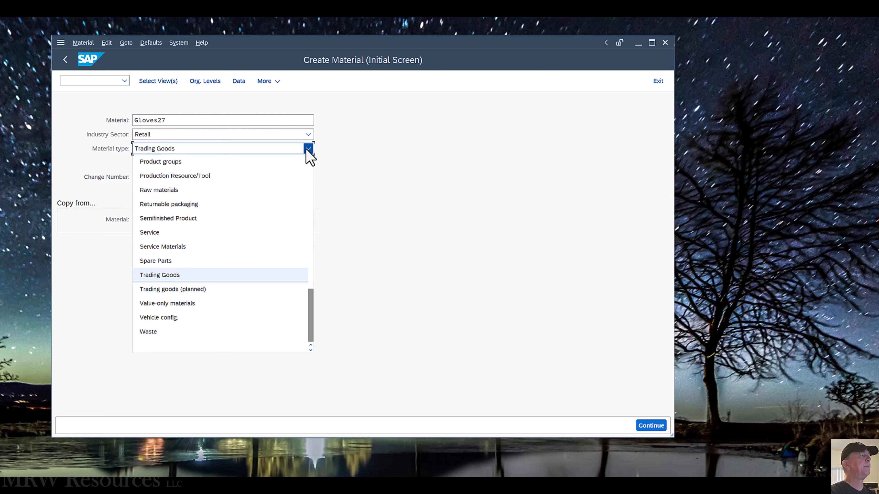
{"action": "left_click", "coordinate": [187, 276]}
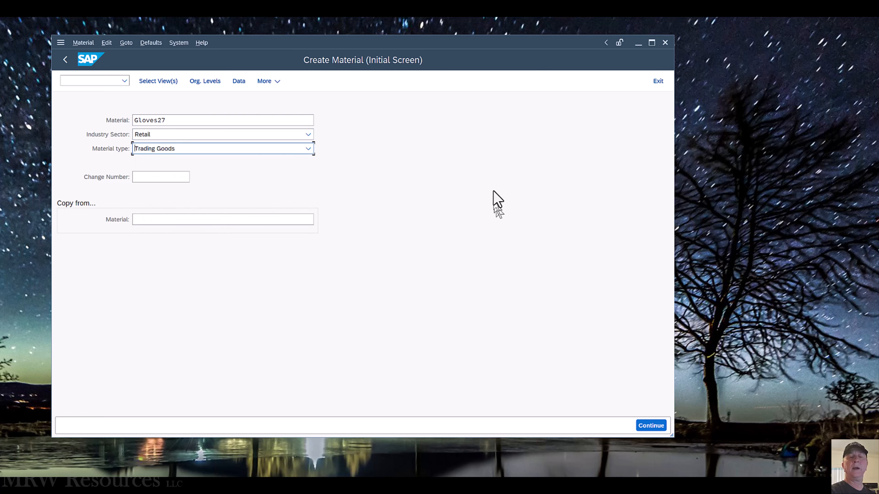
{"action": "left_click", "coordinate": [181, 135]}
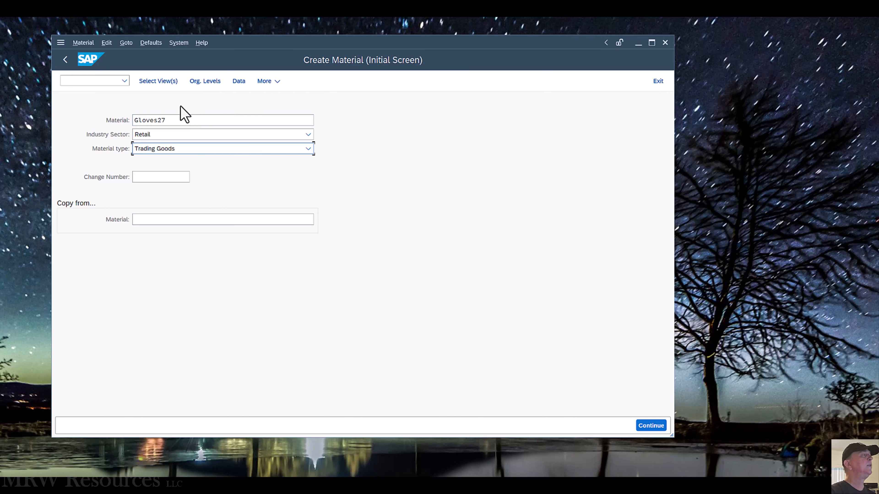
- Select the views Basic Data 1, Purchasing, General Plant Data / Storage 1 and Accounting 1 for the material, and confirm the selection
{"action": "left_click", "coordinate": [159, 82]}
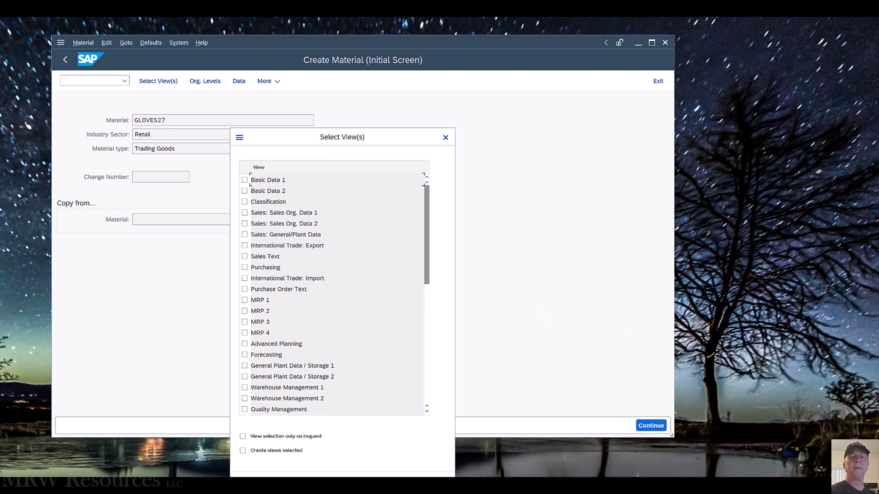
{"action": "left_click", "coordinate": [245, 180]}
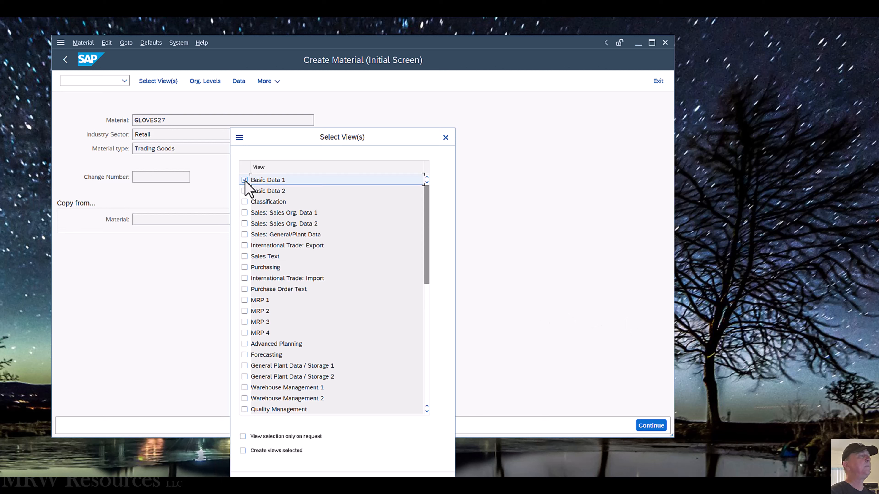
{"action": "left_click", "coordinate": [244, 268]}
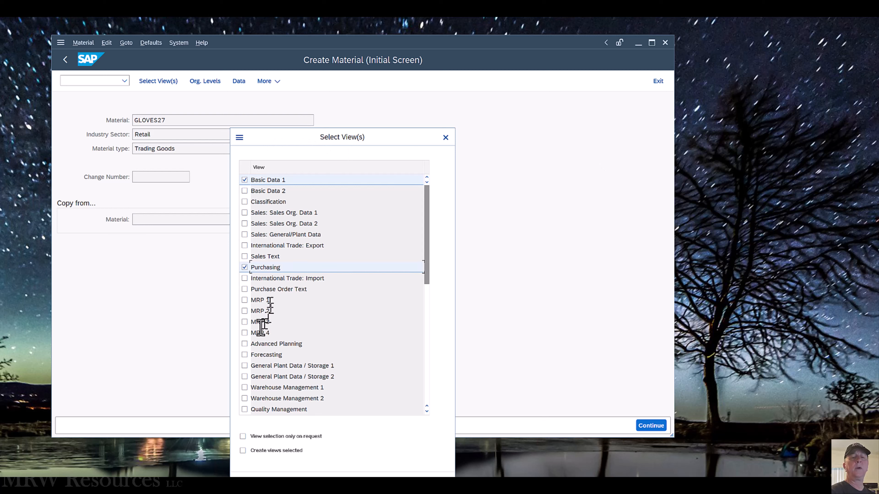
{"action": "left_click", "coordinate": [251, 366]}
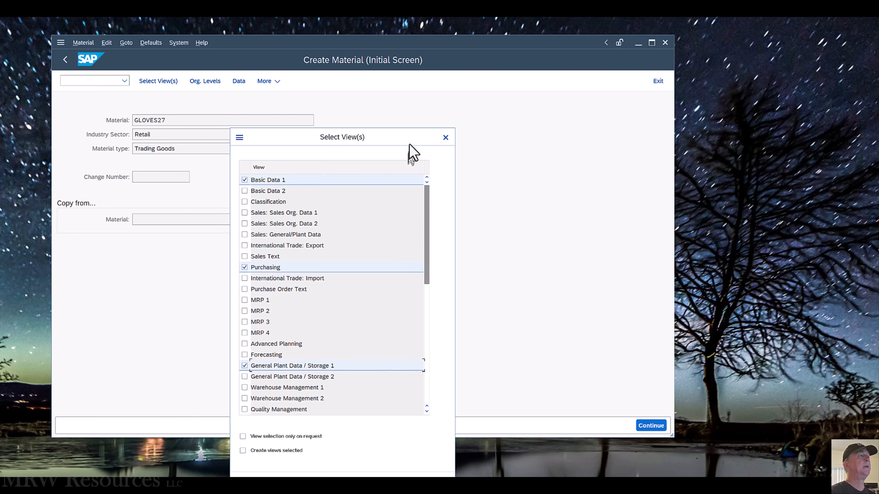
{"action": "left_click_drag", "start_coordinate": [418, 138], "coordinate": [445, 80]}
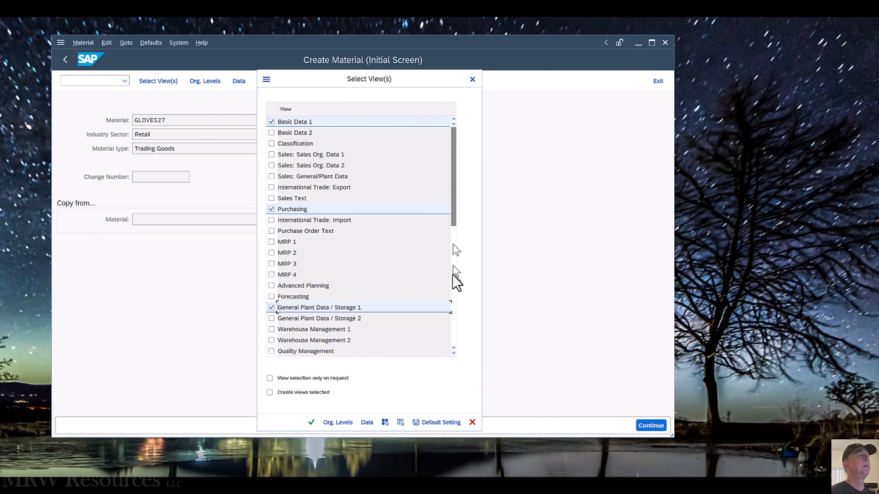
{"action": "left_click", "coordinate": [454, 284]}
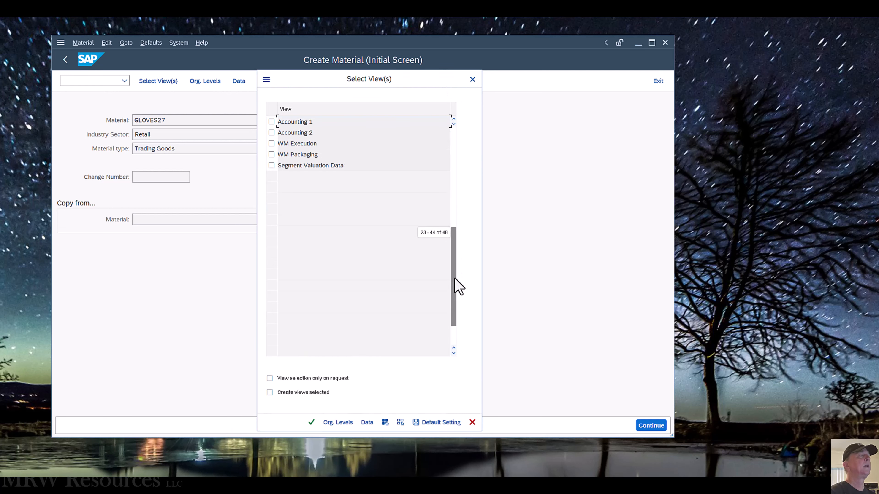
{"action": "left_click_drag", "start_coordinate": [455, 285], "coordinate": [456, 266]}
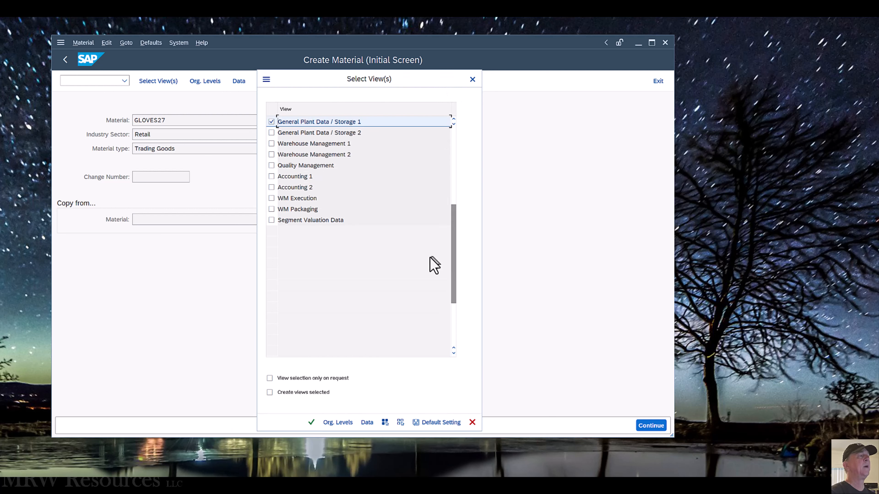
{"action": "left_click", "coordinate": [271, 176]}
{"action": "scroll", "coordinate": [380, 248], "scroll_direction": "up", "scroll_amount": 1}
{"action": "scroll", "coordinate": [382, 277], "scroll_direction": "up", "scroll_amount": 5}
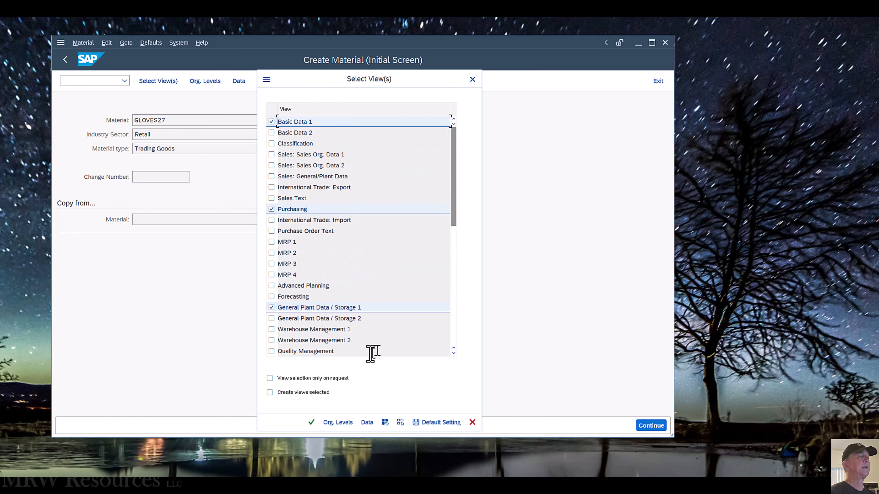
{"action": "left_click", "coordinate": [311, 422]}
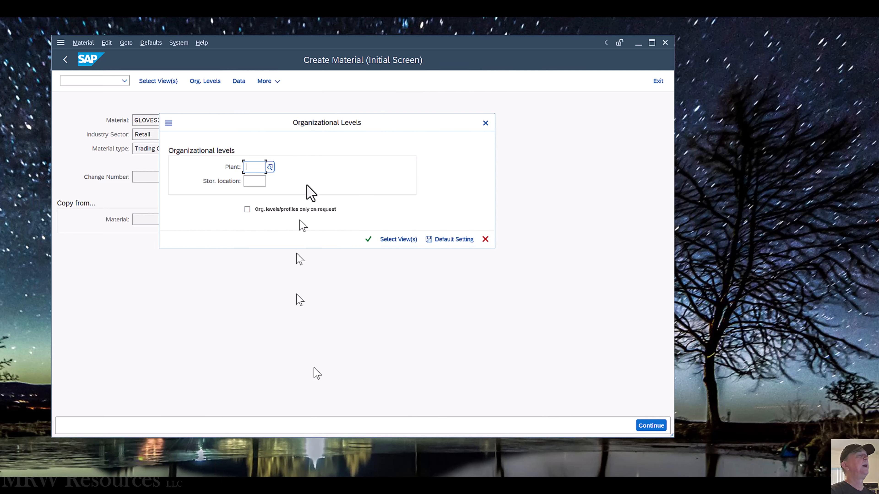
- Assign plant MI27 and storage location TG27 as the material's organizational levels and confirm
{"action": "left_click_drag", "start_coordinate": [285, 125], "coordinate": [379, 211]}
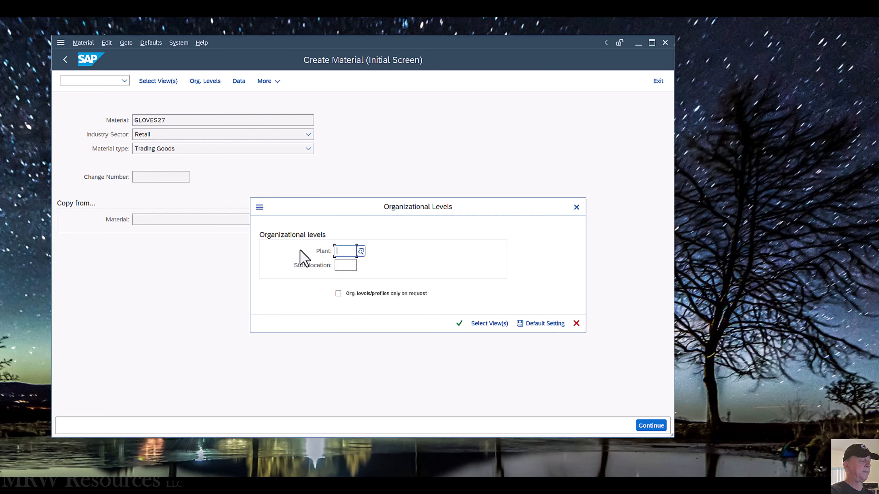
{"action": "type", "text": "MI27"}
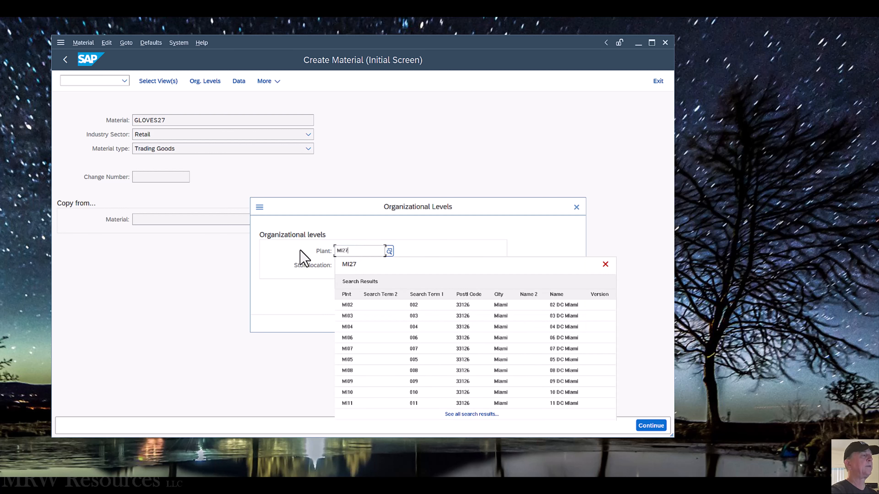
{"action": "key", "text": "Tab"}
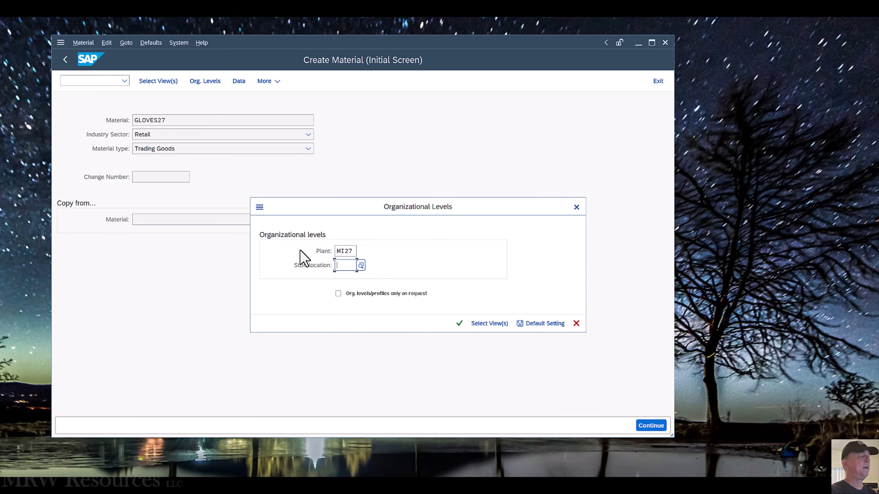
{"action": "type", "text": "TG27"}
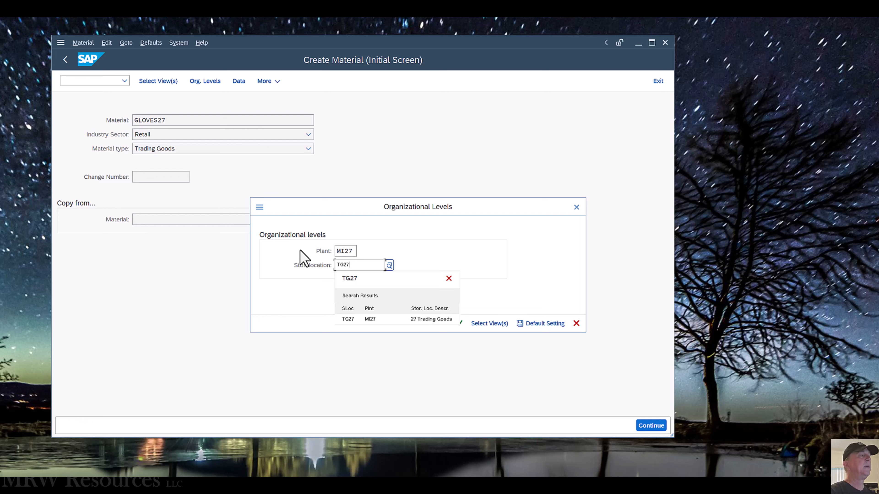
{"action": "key", "text": "Tab"}
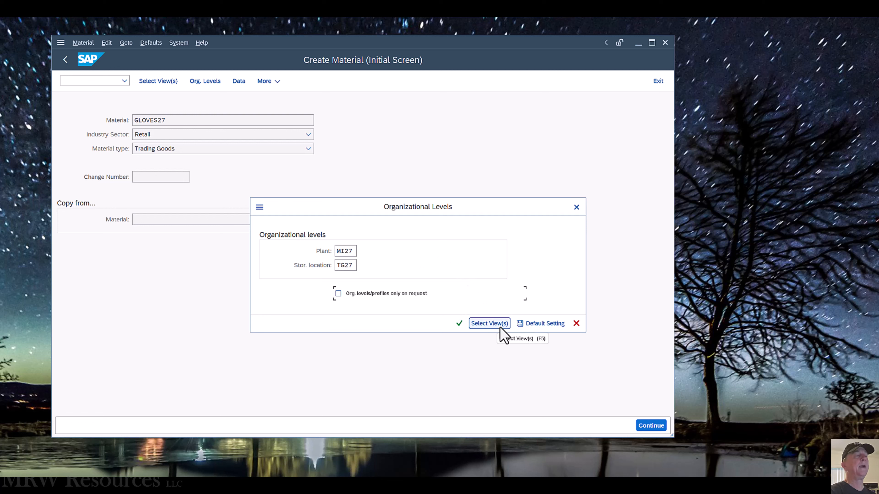
{"action": "left_click", "coordinate": [460, 324]}
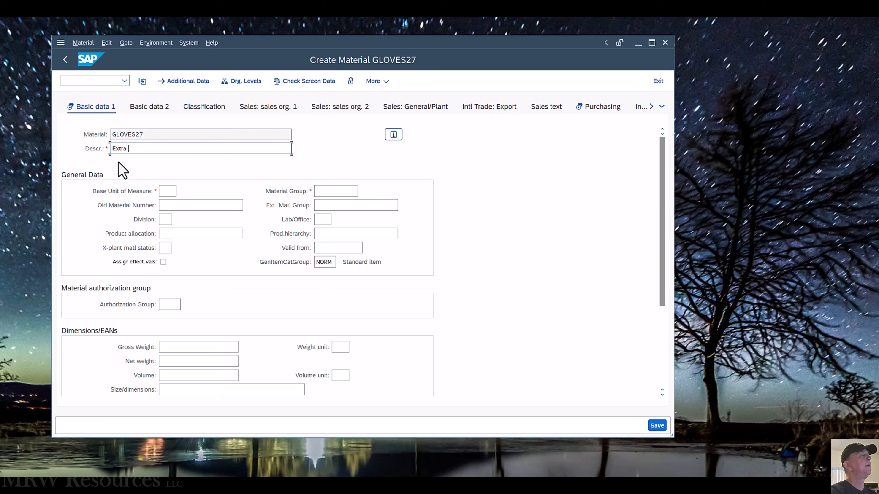
- Enter "Extra thick cycling gloves 27" as the material description
{"action": "type", "text": "thick cycling gloves"}
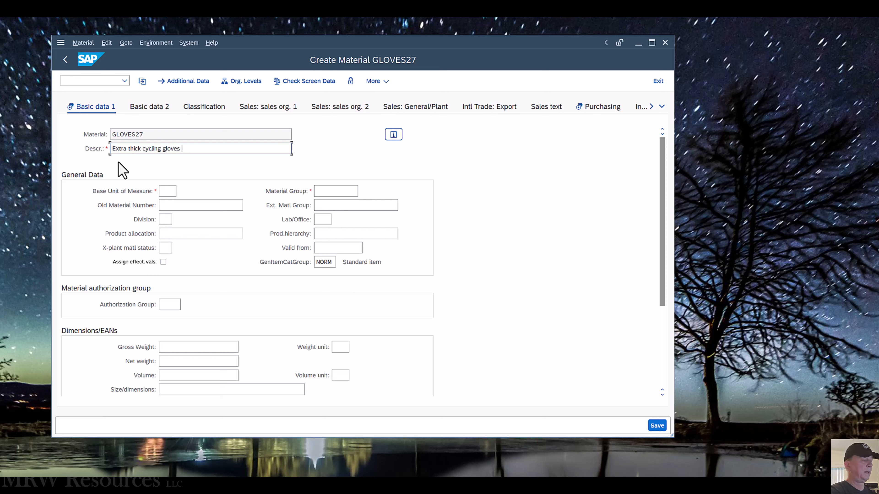
{"action": "type", "text": " 27"}
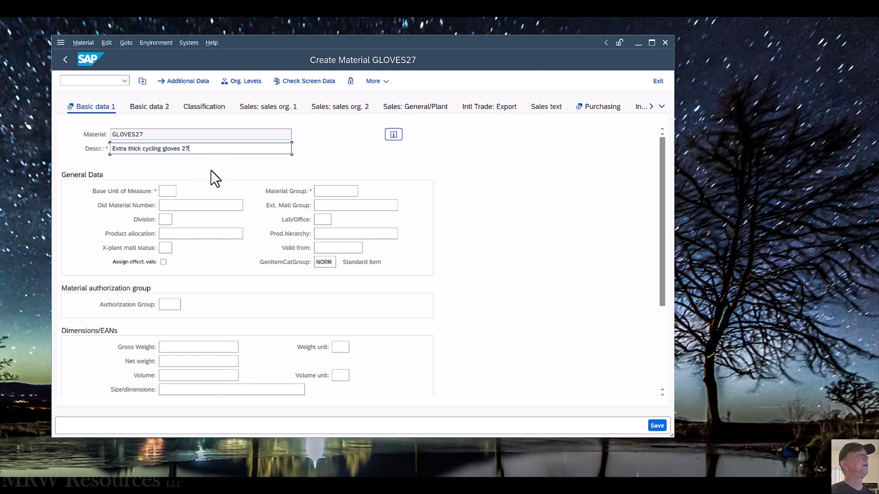
- Set the material's base unit of measure to EA and its material group to SFTY (Safety Gear)
{"action": "scroll", "coordinate": [221, 178], "scroll_direction": "down", "scroll_amount": 2}
{"action": "scroll", "coordinate": [221, 172], "scroll_direction": "up", "scroll_amount": 2}
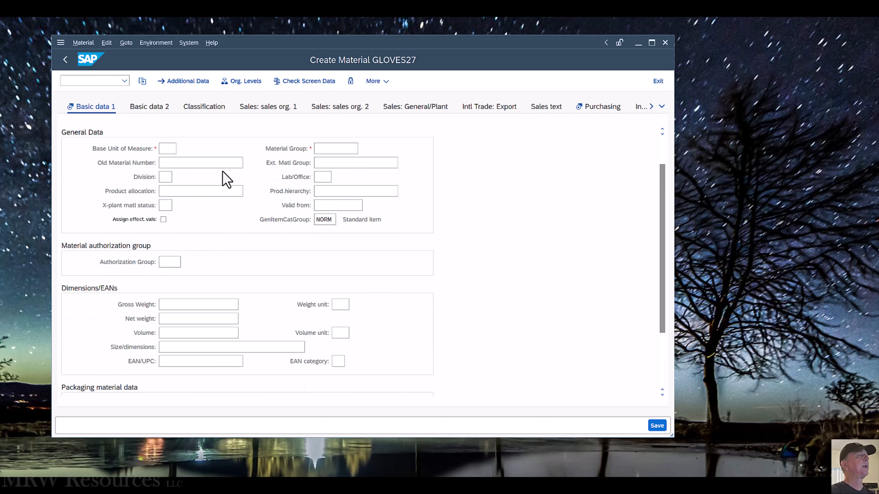
{"action": "left_click", "coordinate": [167, 190]}
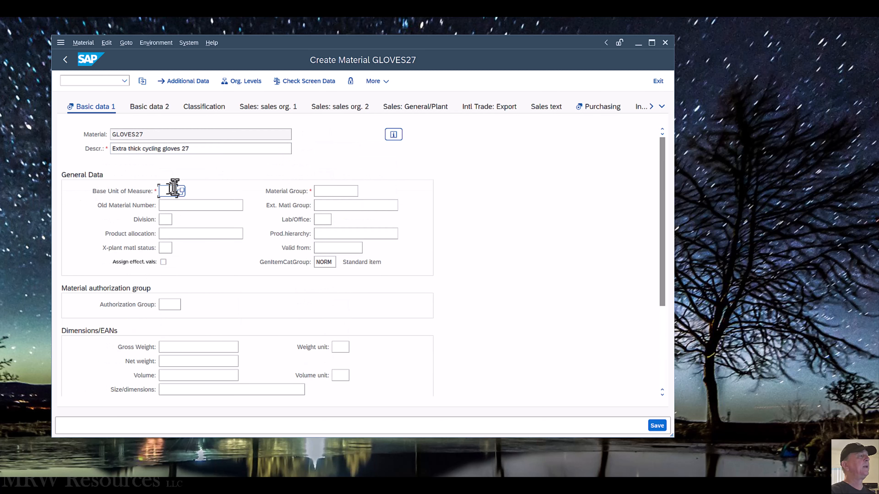
{"action": "type", "text": "EA"}
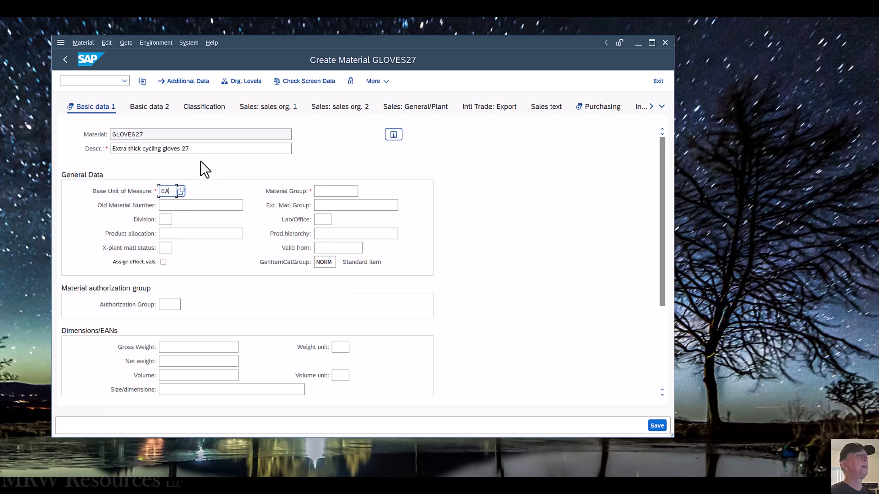
{"action": "key", "text": "Tab"}
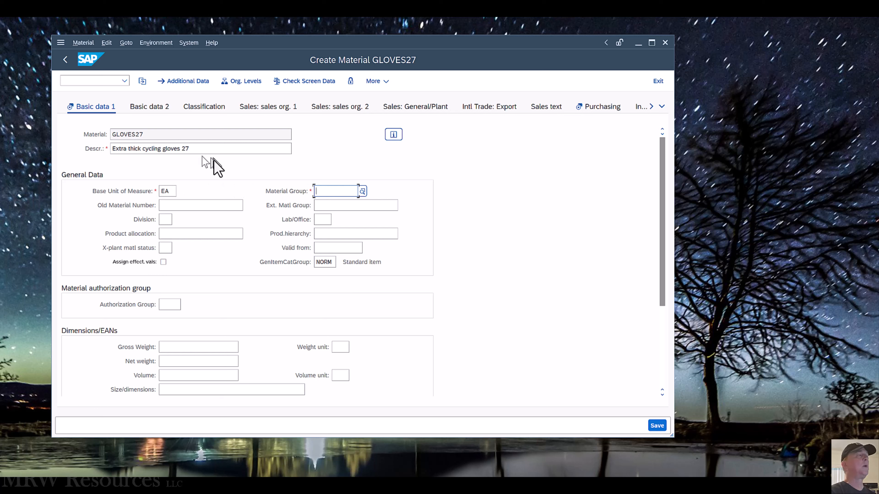
{"action": "left_click", "coordinate": [362, 191]}
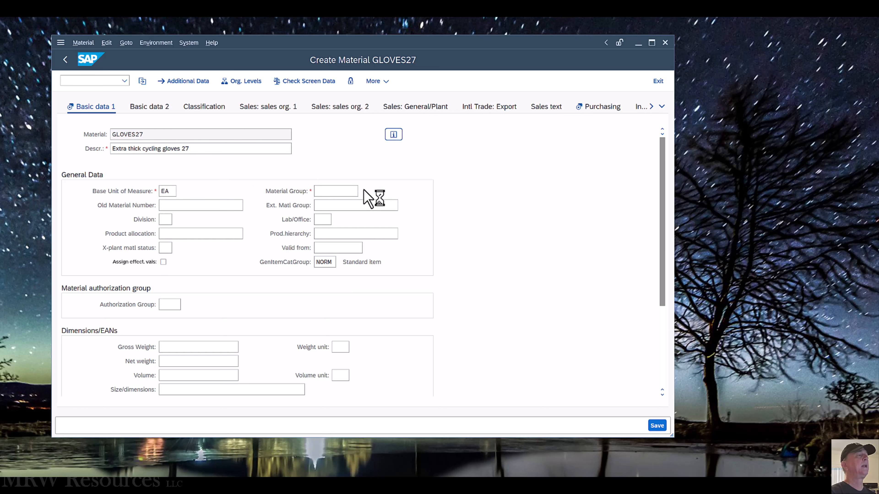
{"action": "left_click_drag", "start_coordinate": [373, 180], "coordinate": [450, 145]}
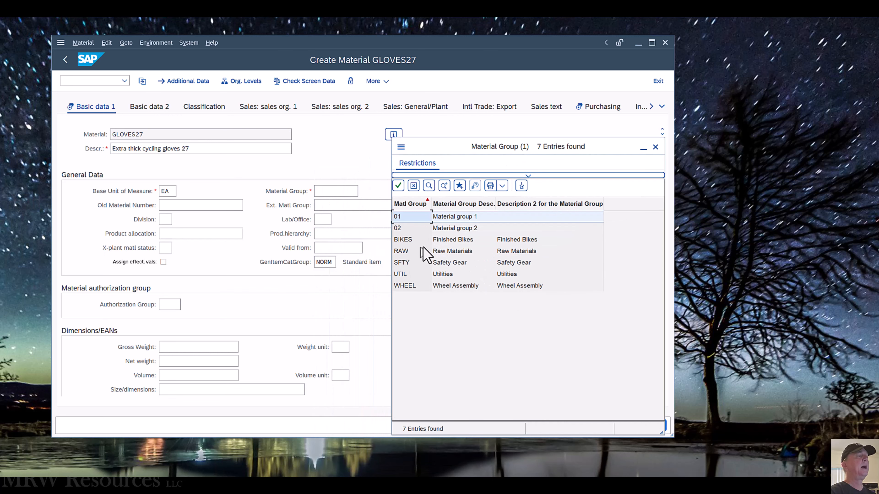
{"action": "double_click", "coordinate": [451, 265]}
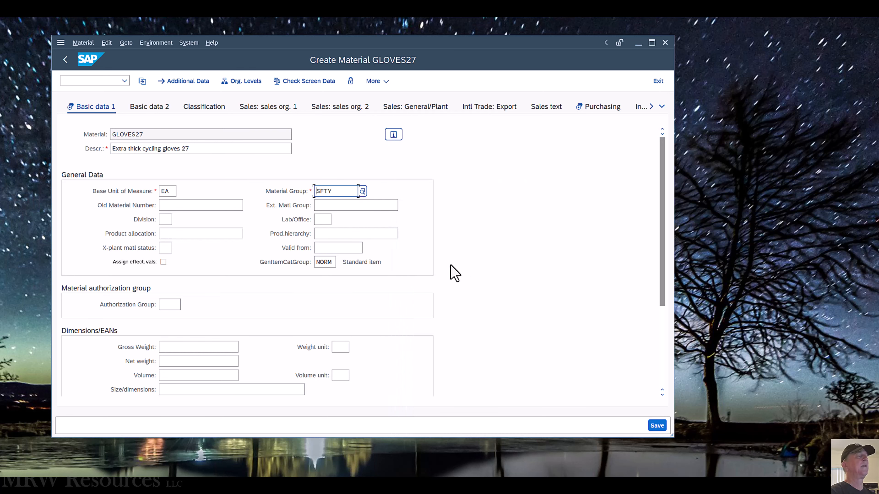
- Enter a gross weight of 8 for the material with OZ (Ounce) as the weight unit
{"action": "scroll", "coordinate": [455, 251], "scroll_direction": "down", "scroll_amount": 1}
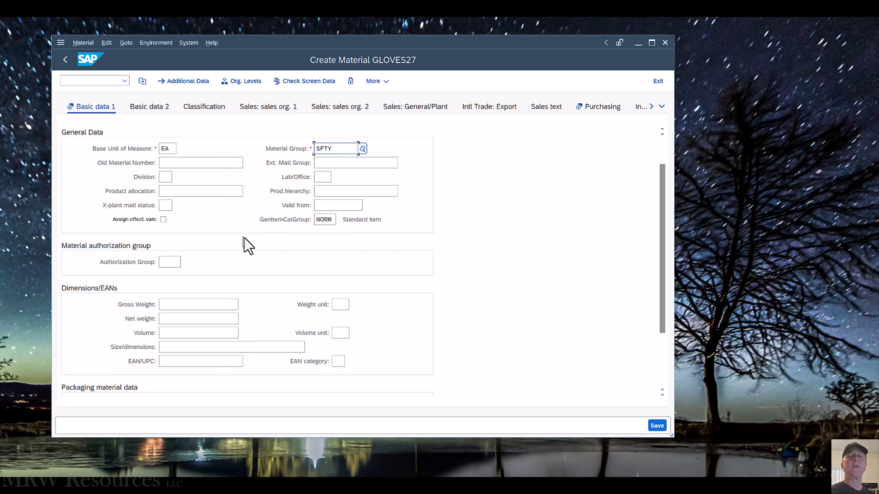
{"action": "scroll", "coordinate": [249, 244], "scroll_direction": "down", "scroll_amount": 1}
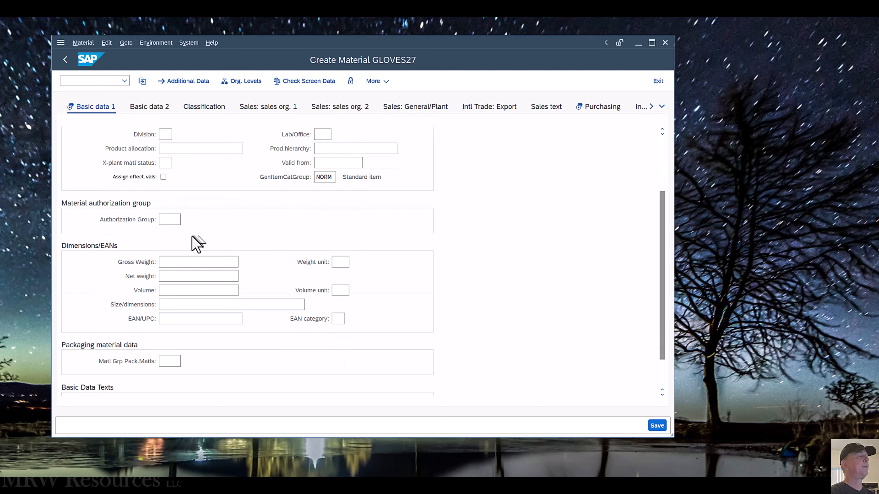
{"action": "left_click", "coordinate": [190, 262]}
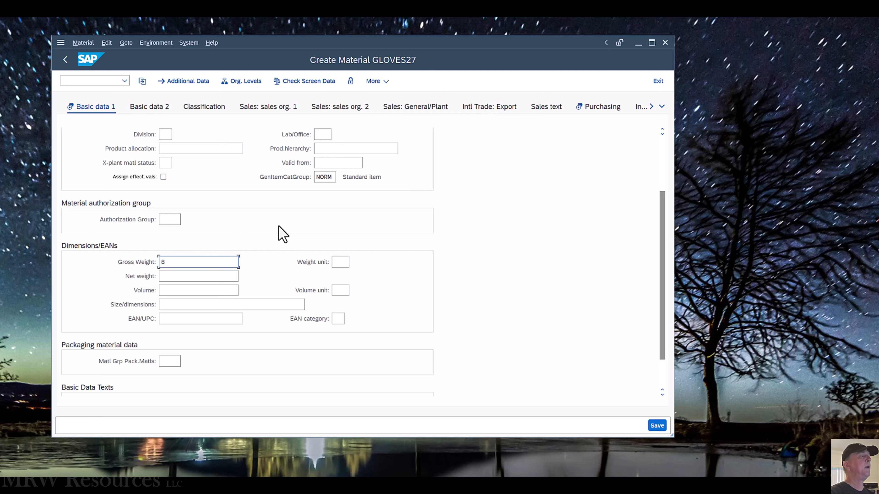
{"action": "key", "text": "Tab"}
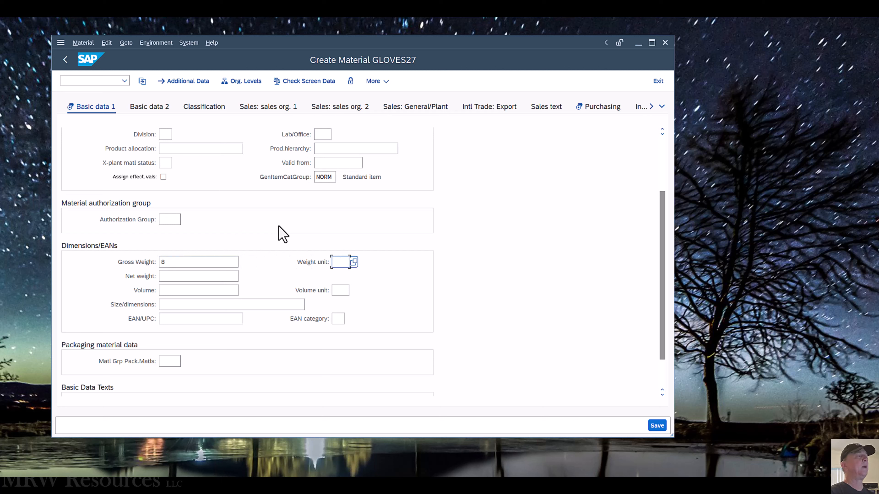
{"action": "left_click", "coordinate": [356, 261]}
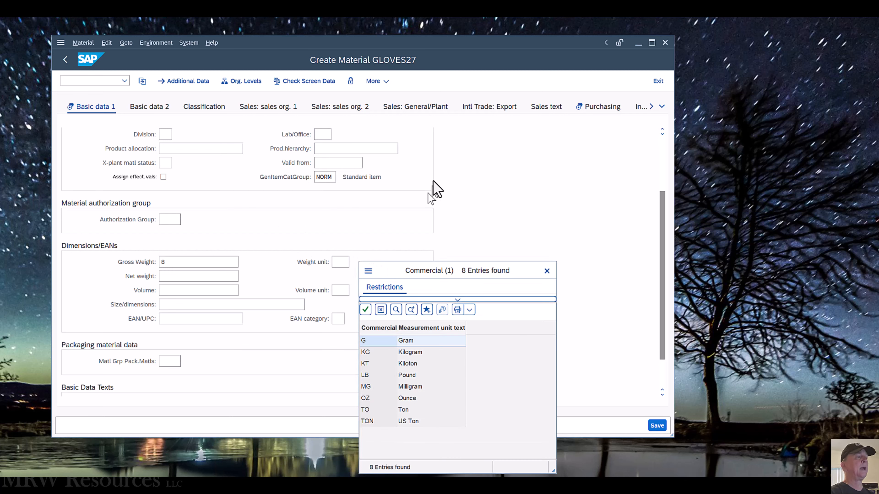
{"action": "left_click_drag", "start_coordinate": [526, 281], "coordinate": [563, 146]}
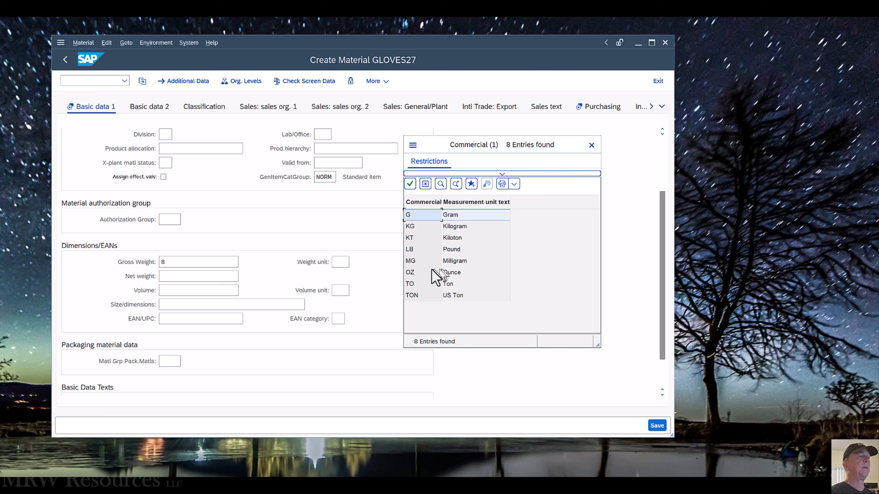
{"action": "double_click", "coordinate": [409, 273]}
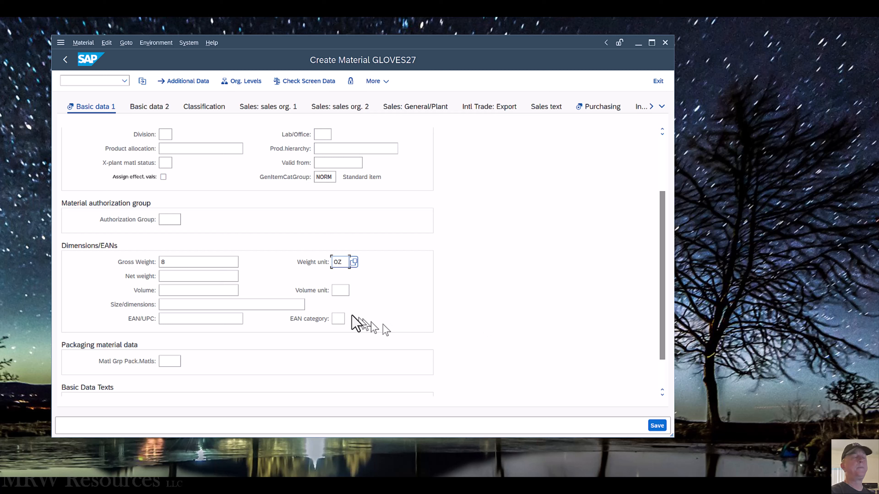
- Enter a net weight of 9, correct it to 8, and confirm the entry
{"action": "left_click", "coordinate": [165, 276]}
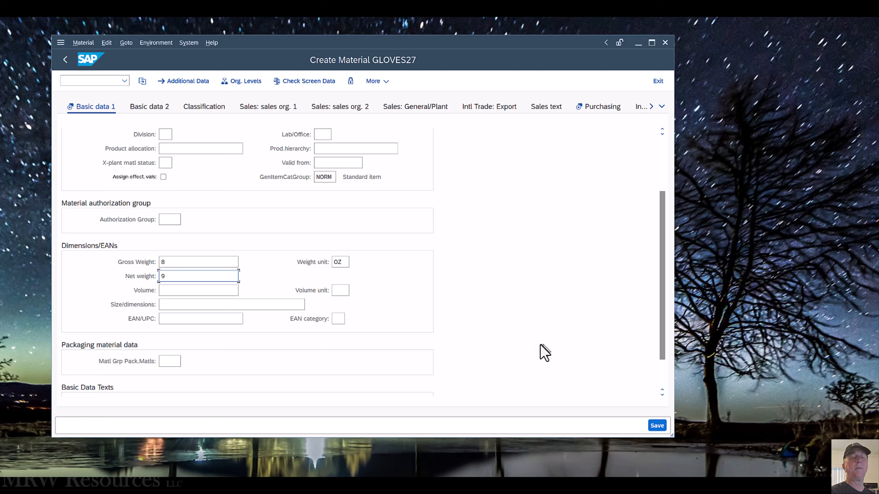
{"action": "key", "text": "Return"}
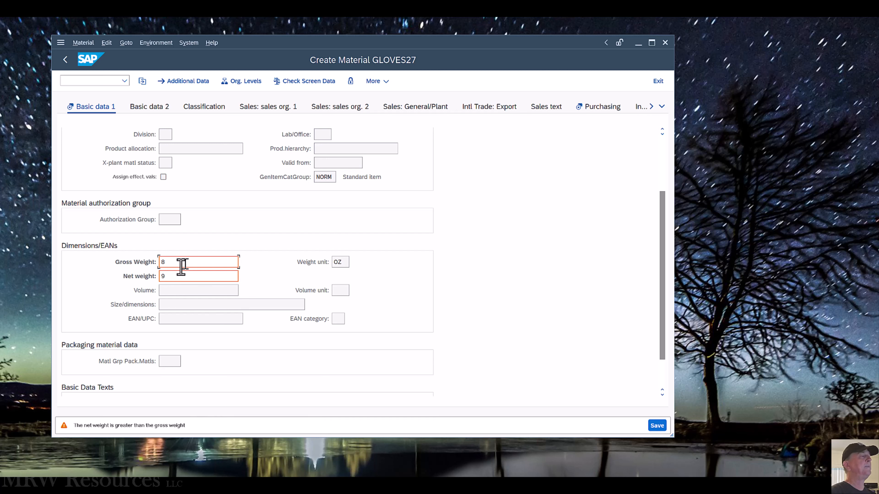
{"action": "double_click", "coordinate": [170, 276]}
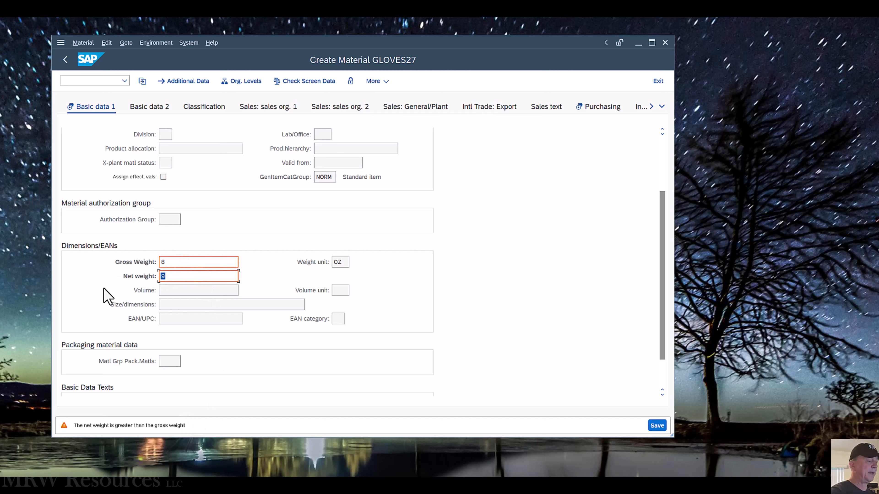
{"action": "type", "text": "8"}
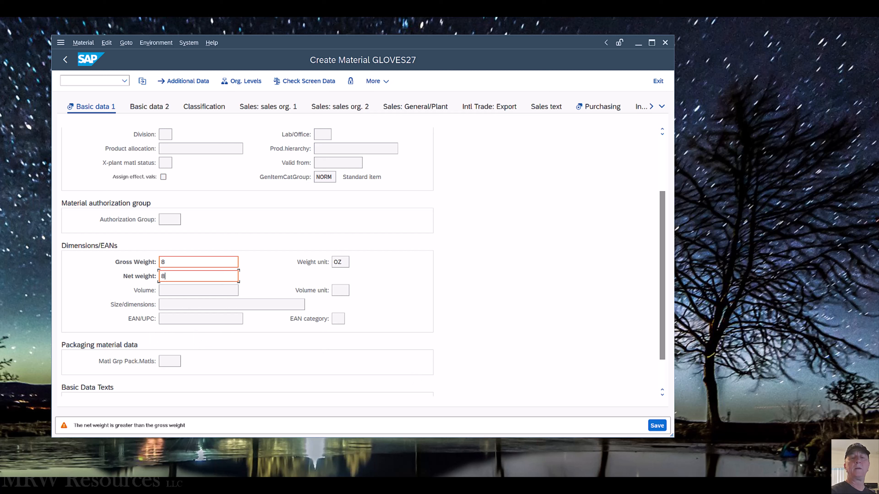
{"action": "key", "text": "Return"}
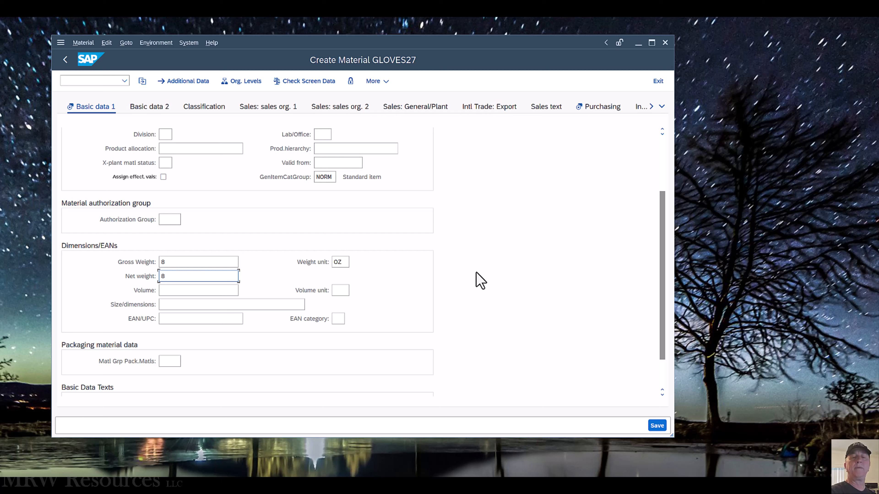
- Continue to the Purchasing view and assign purchasing group N27 (27 North America) to the material
{"action": "key", "text": "Return"}
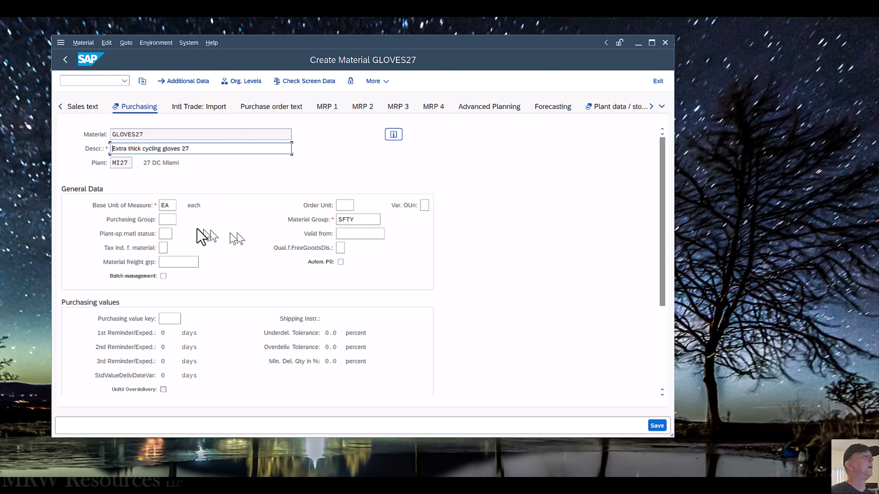
{"action": "left_click", "coordinate": [166, 220]}
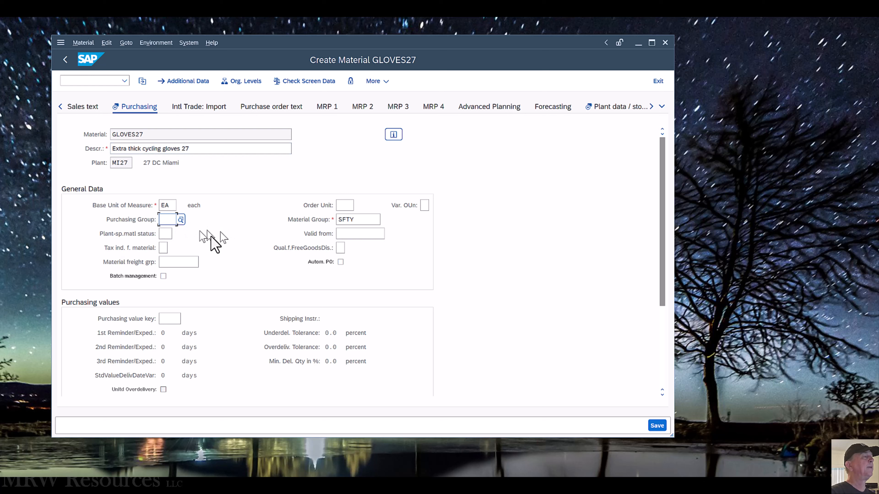
{"action": "left_click", "coordinate": [180, 220]}
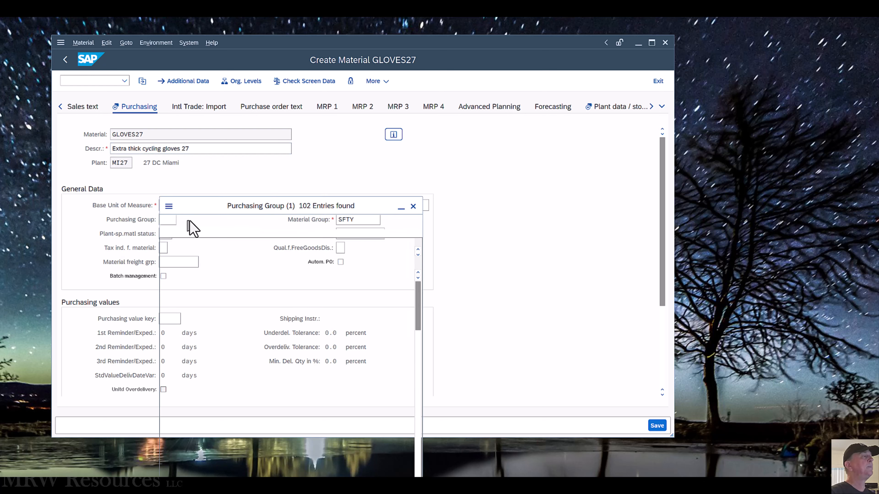
{"action": "scroll", "coordinate": [251, 366], "scroll_direction": "down", "scroll_amount": 2}
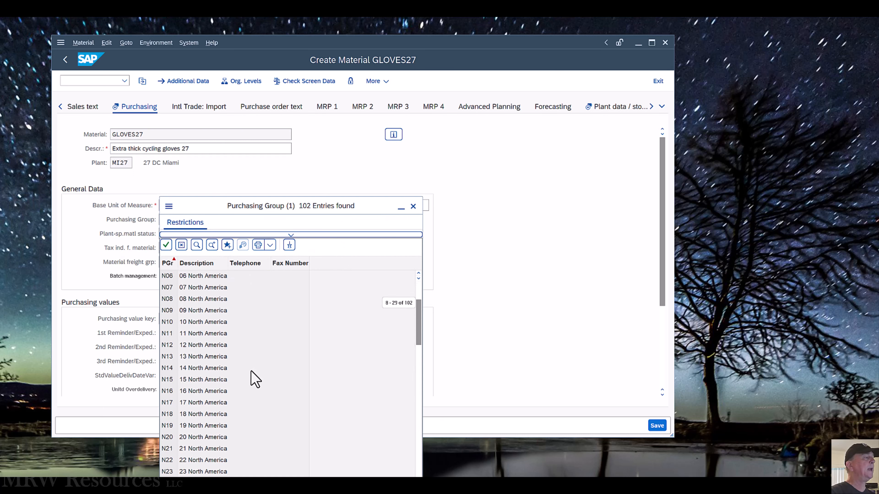
{"action": "scroll", "coordinate": [251, 372], "scroll_direction": "down", "scroll_amount": 7}
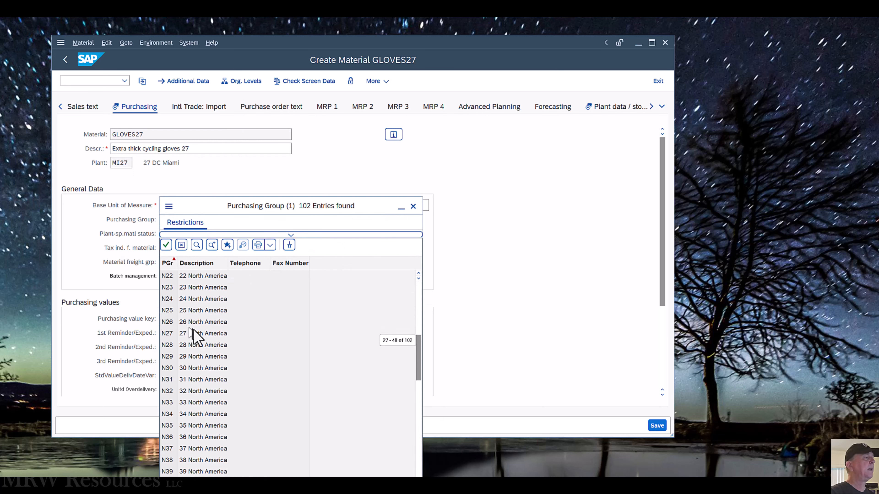
{"action": "double_click", "coordinate": [194, 333]}
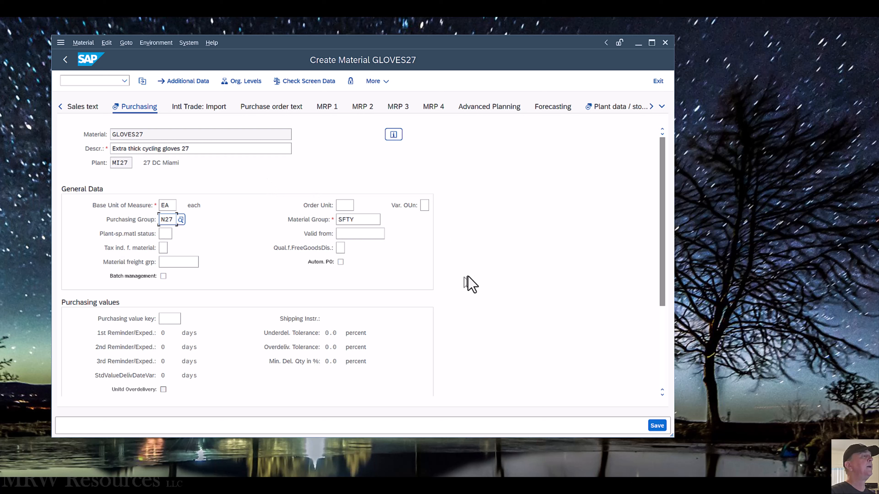
- Continue past the plant data and storage view to Accounting 1 and select valuation class 3100 for trading goods
{"action": "key", "text": "Return"}
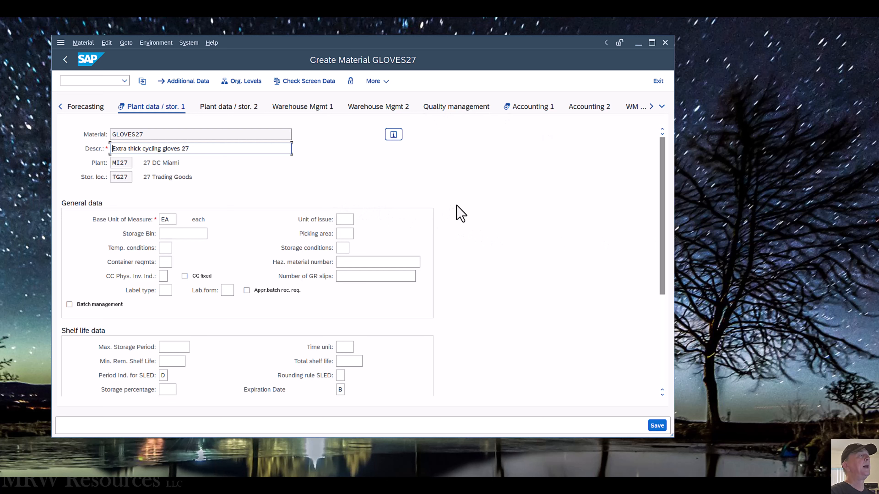
{"action": "key", "text": "Return"}
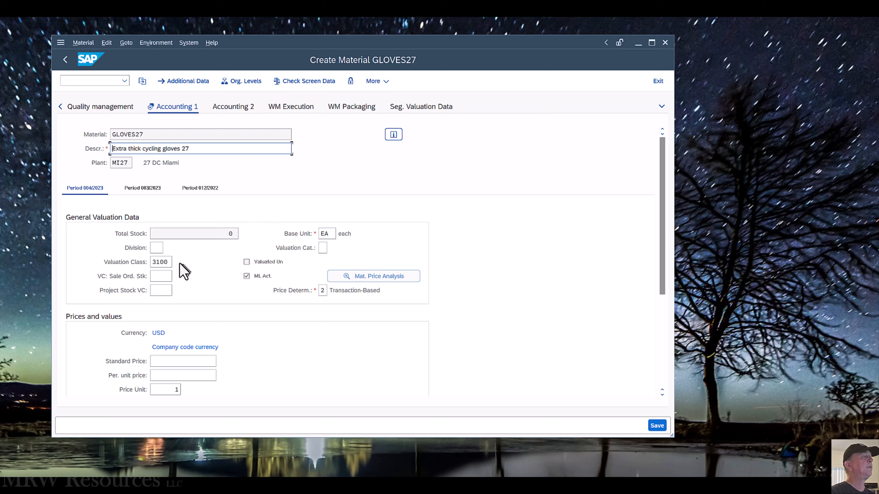
{"action": "left_click", "coordinate": [169, 262]}
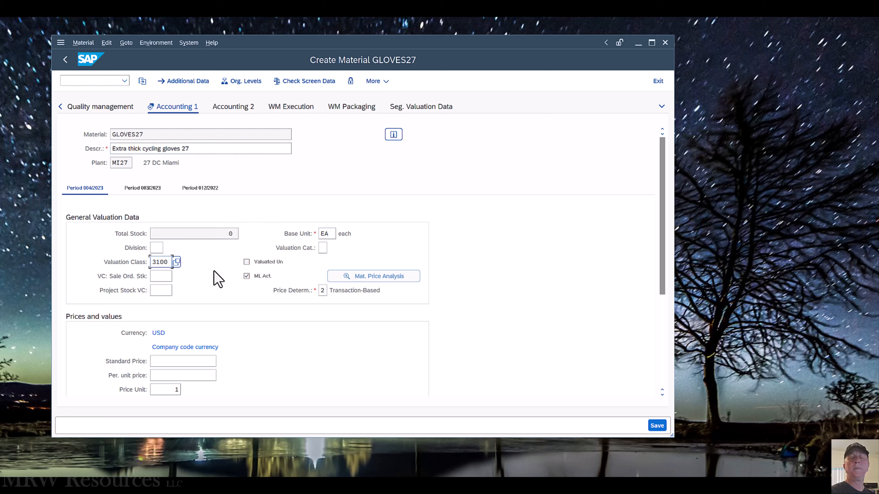
{"action": "left_click", "coordinate": [178, 262]}
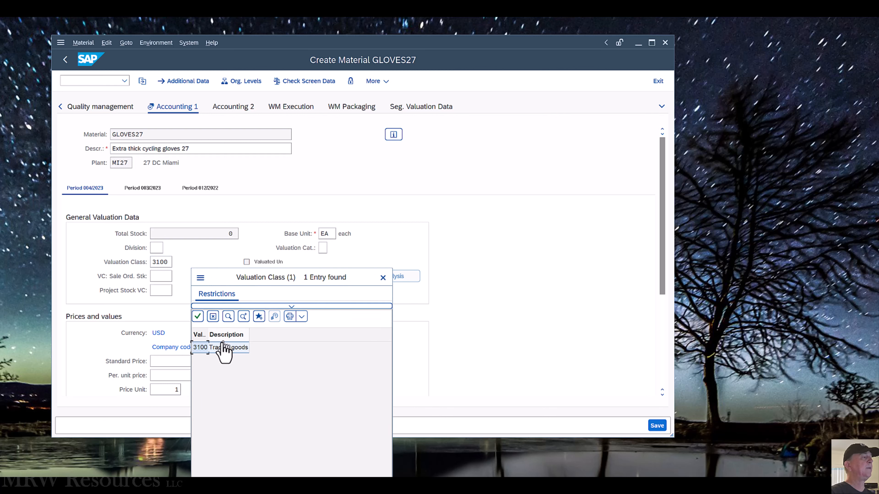
{"action": "double_click", "coordinate": [224, 347]}
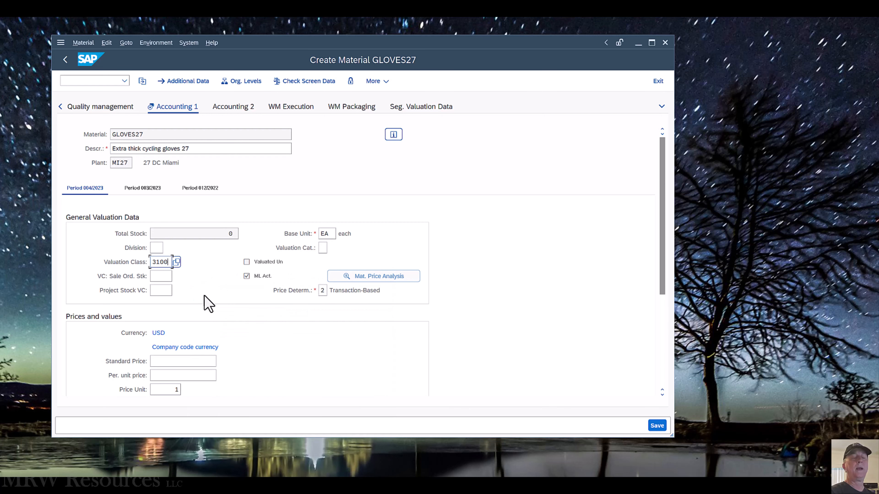
- Set the material's periodic unit price to 32 USD in the Accounting 1 prices and values
{"action": "scroll", "coordinate": [210, 307], "scroll_direction": "down", "scroll_amount": 3}
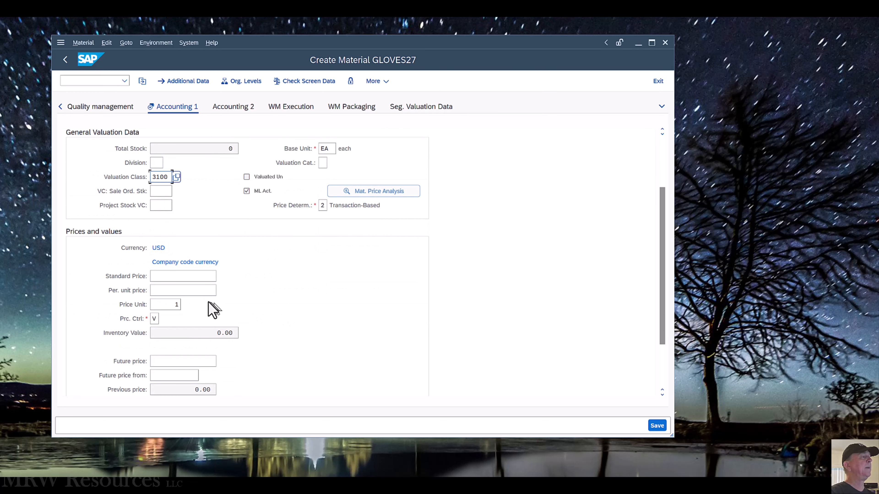
{"action": "left_click", "coordinate": [174, 291]}
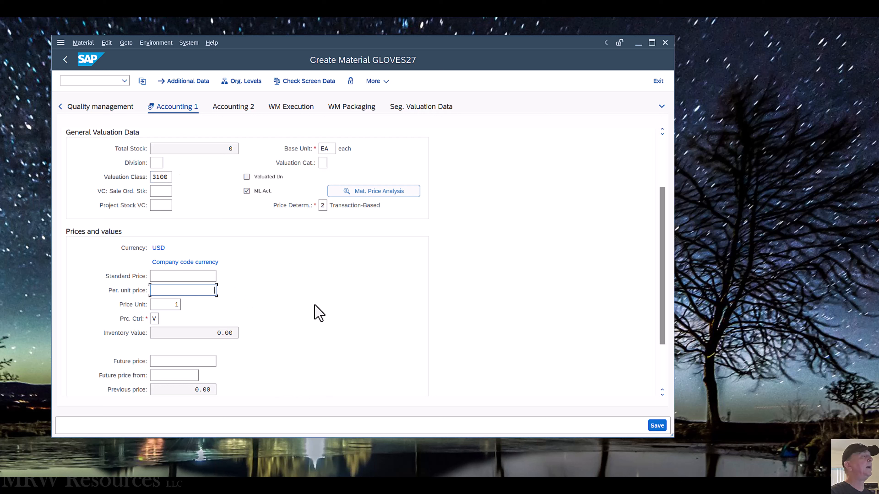
{"action": "type", "text": "32"}
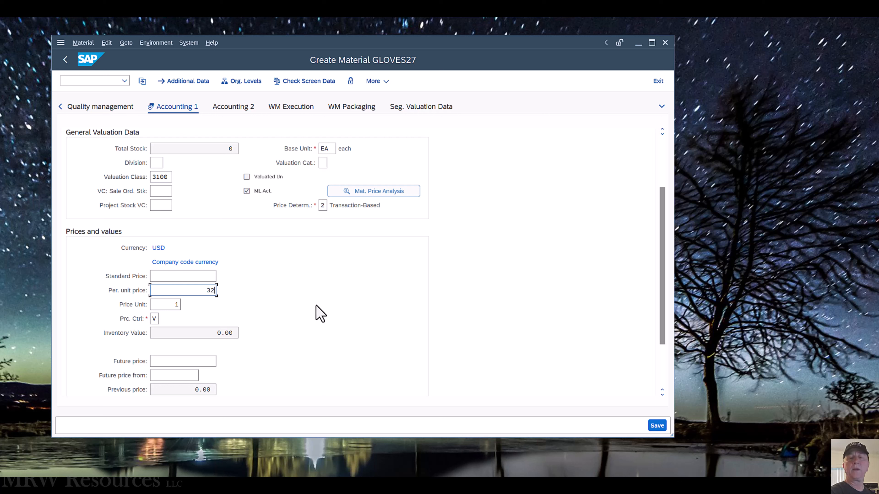
- Set the price control to V (Moving average price/periodic unit price) and review the list of available price control indicators
{"action": "left_click", "coordinate": [154, 318]}
{"action": "type", "text": "V"}
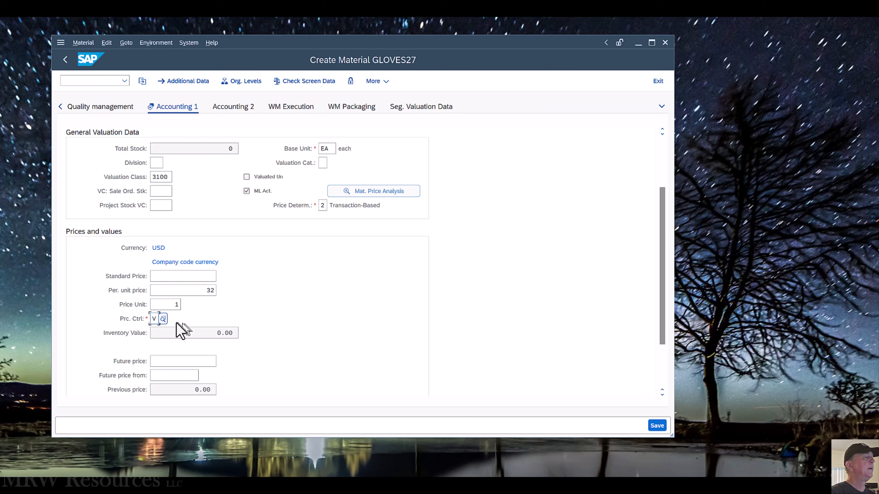
{"action": "left_click", "coordinate": [164, 319]}
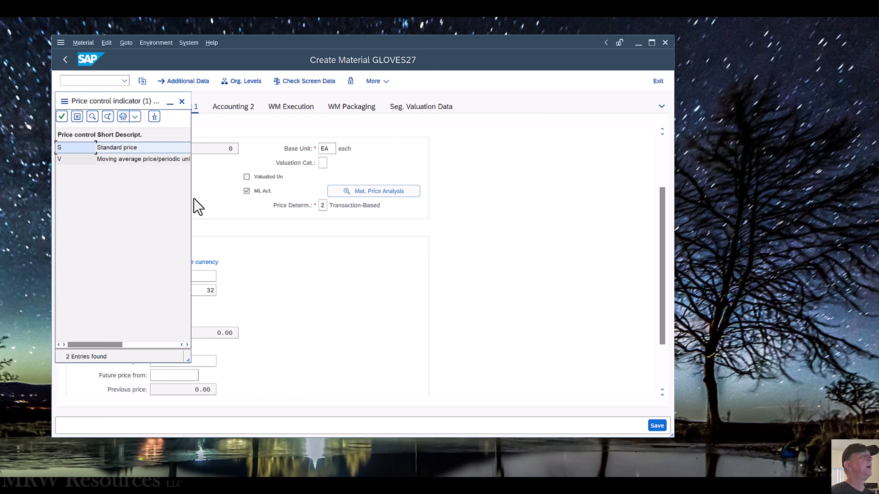
{"action": "left_click_drag", "start_coordinate": [127, 102], "coordinate": [341, 118]}
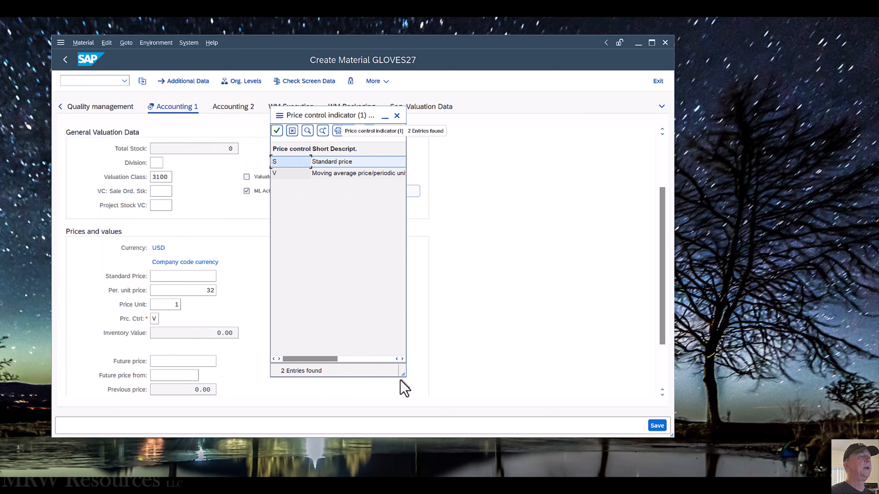
{"action": "left_click_drag", "start_coordinate": [495, 373], "coordinate": [498, 373]}
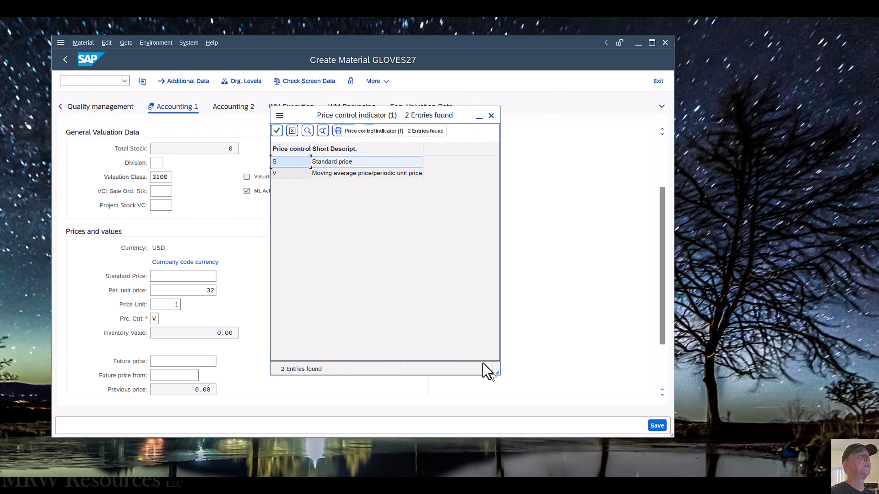
{"action": "left_click", "coordinate": [491, 116]}
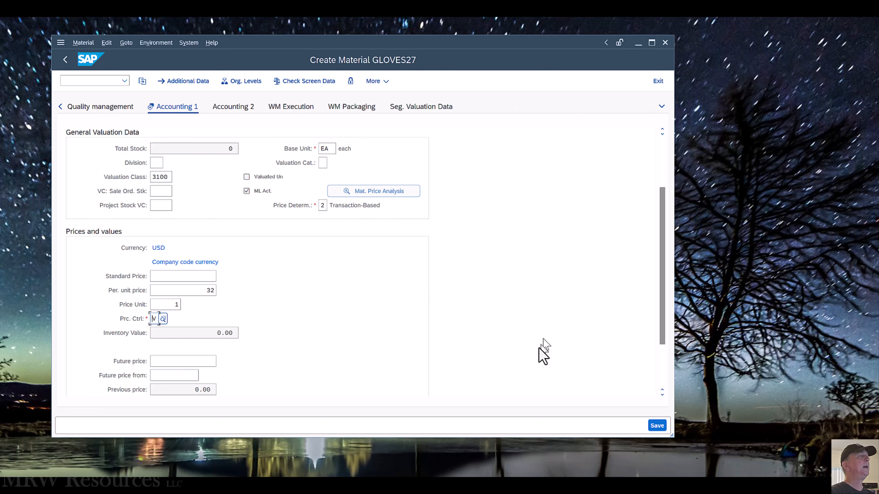
- Check the remaining prices and values in Accounting 1 and save the new material GLOVES27
{"action": "scroll", "coordinate": [477, 302], "scroll_direction": "down", "scroll_amount": 2}
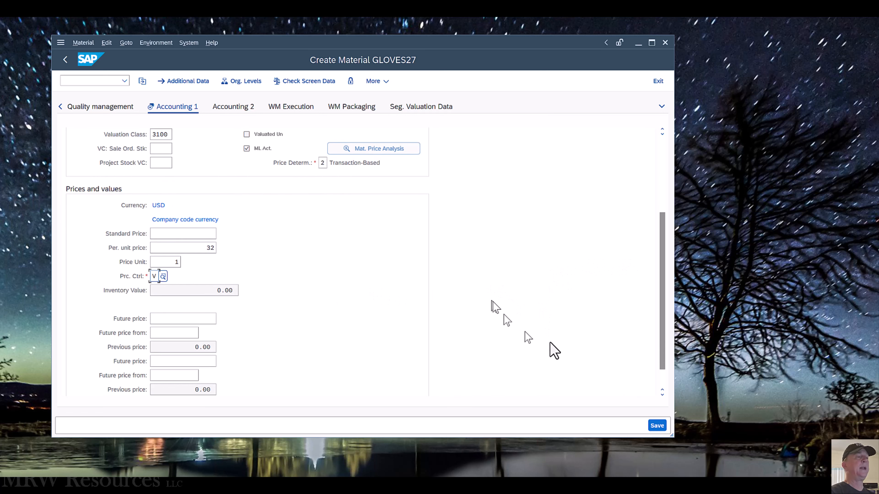
{"action": "left_click", "coordinate": [656, 426]}
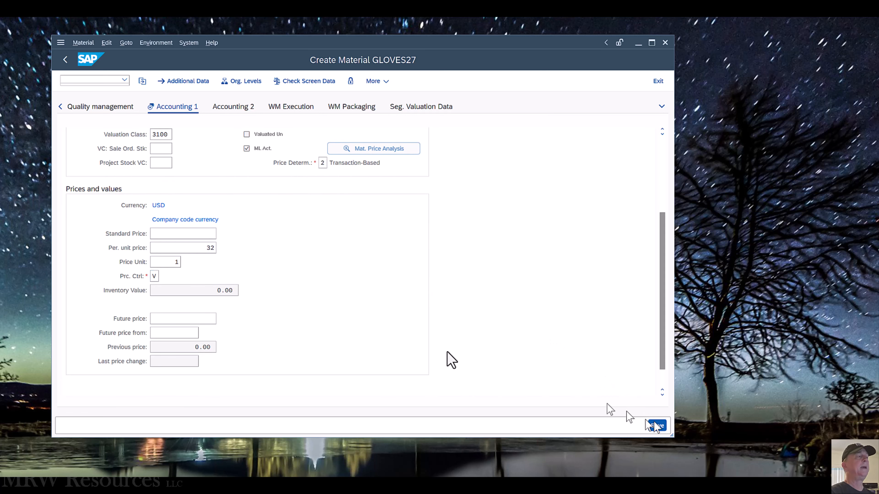
{"action": "scroll", "coordinate": [393, 332], "scroll_direction": "down", "scroll_amount": 5}
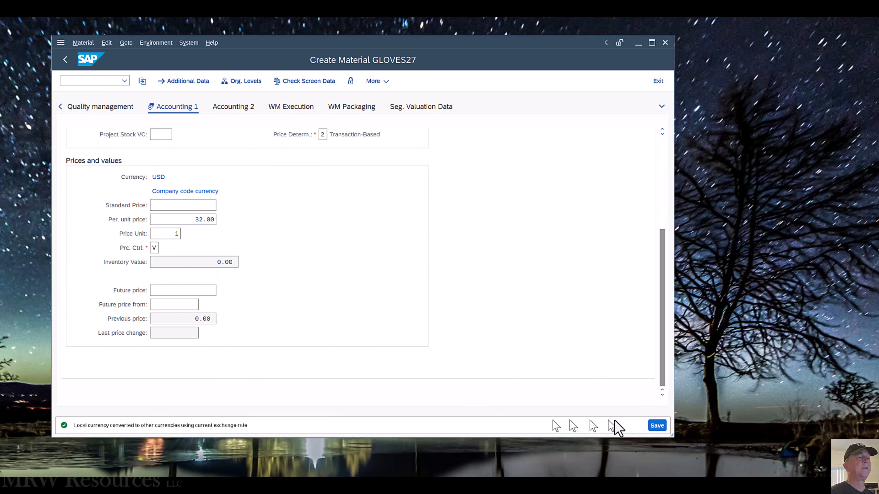
{"action": "left_click", "coordinate": [657, 426]}
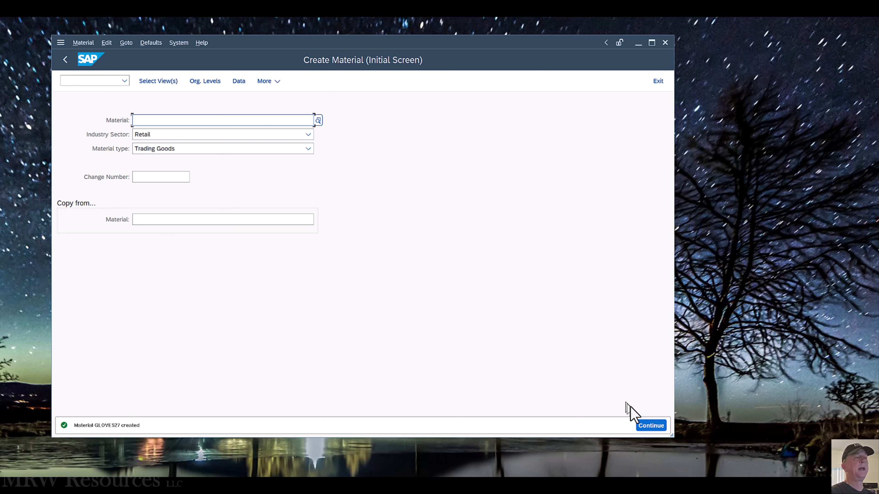
- Cancel the view selection for another material and exit material creation to the SAP Easy Access screen
{"action": "left_click", "coordinate": [654, 425]}
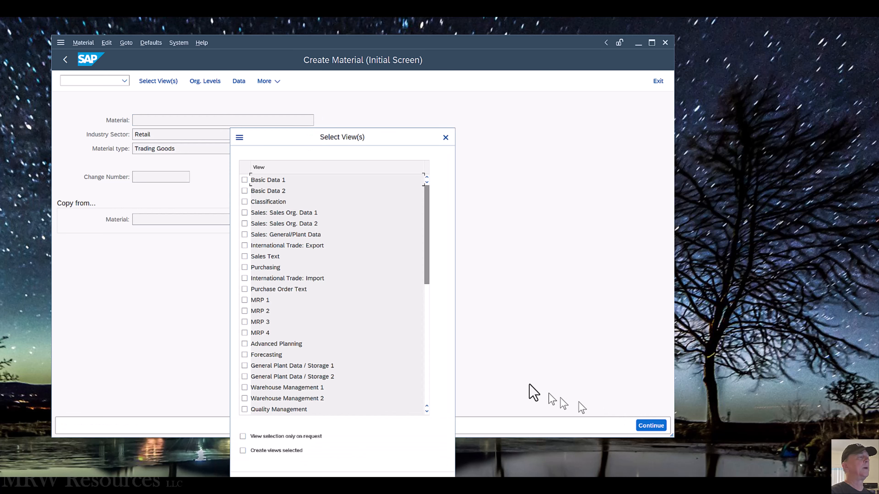
{"action": "left_click", "coordinate": [445, 138]}
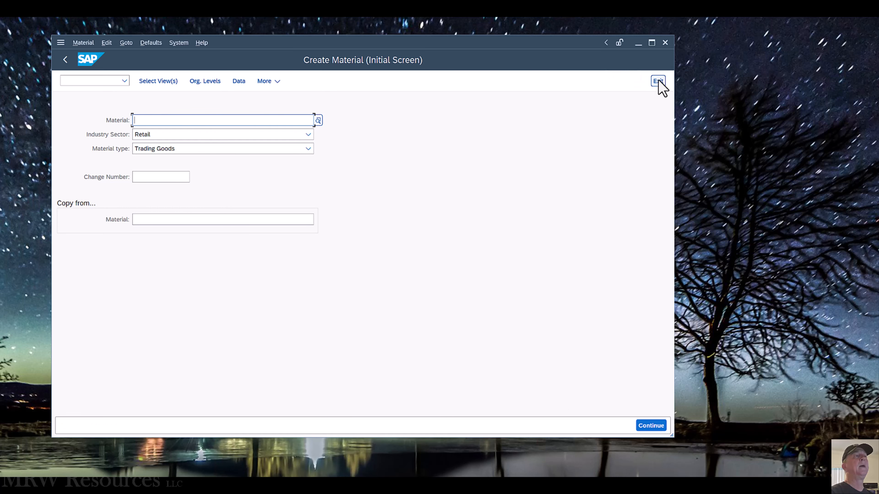
{"action": "left_click", "coordinate": [658, 82]}
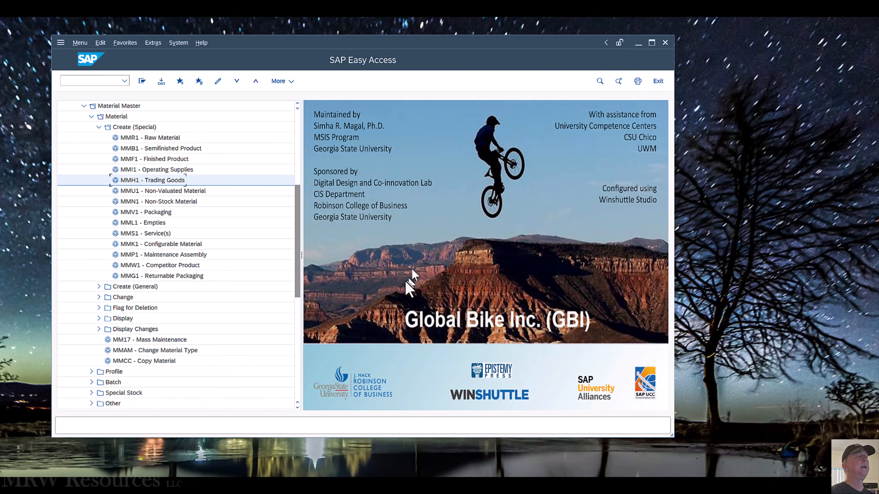